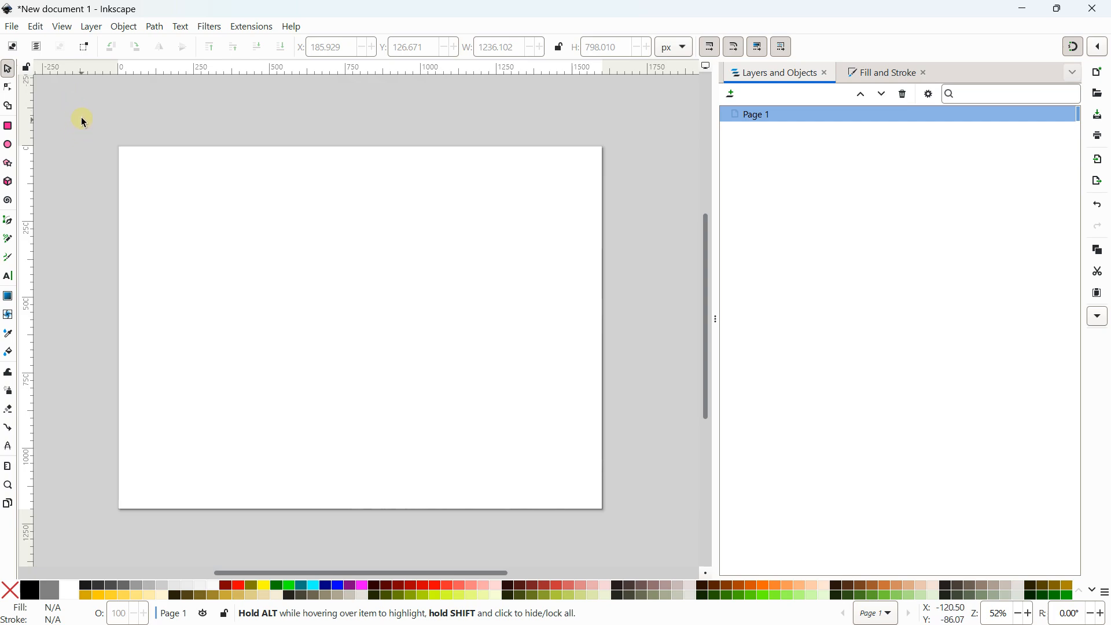
# - Draw a rectangle about 457 × 270 px in the upper-left part of the page
pyautogui.click(8, 126)
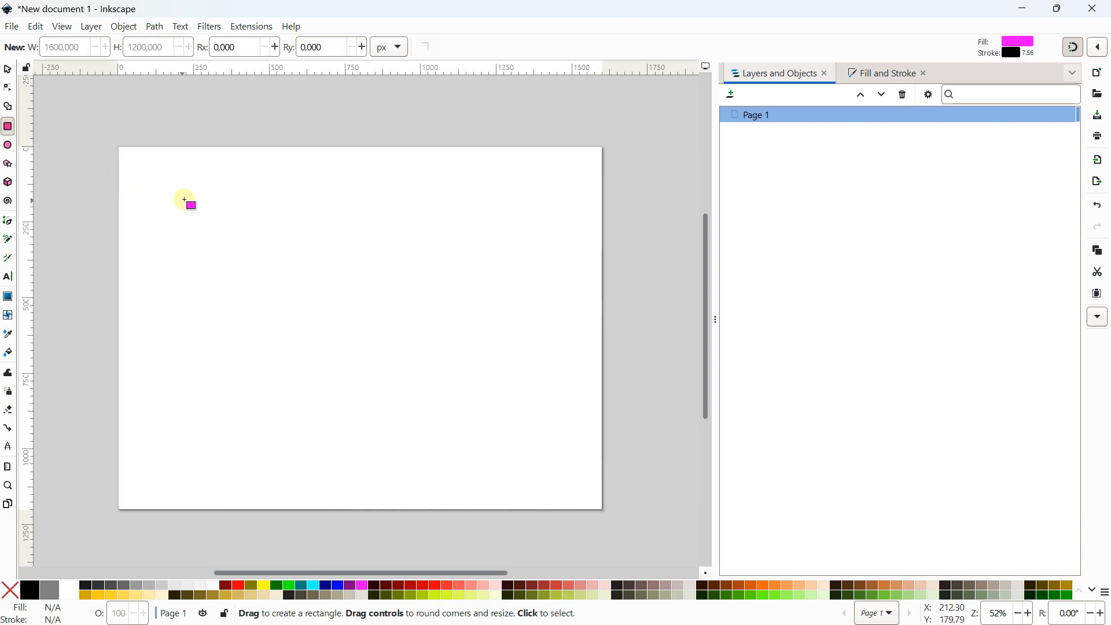
pyautogui.moveTo(194, 197); pyautogui.dragTo(328, 273)
pyautogui.click(8, 69)
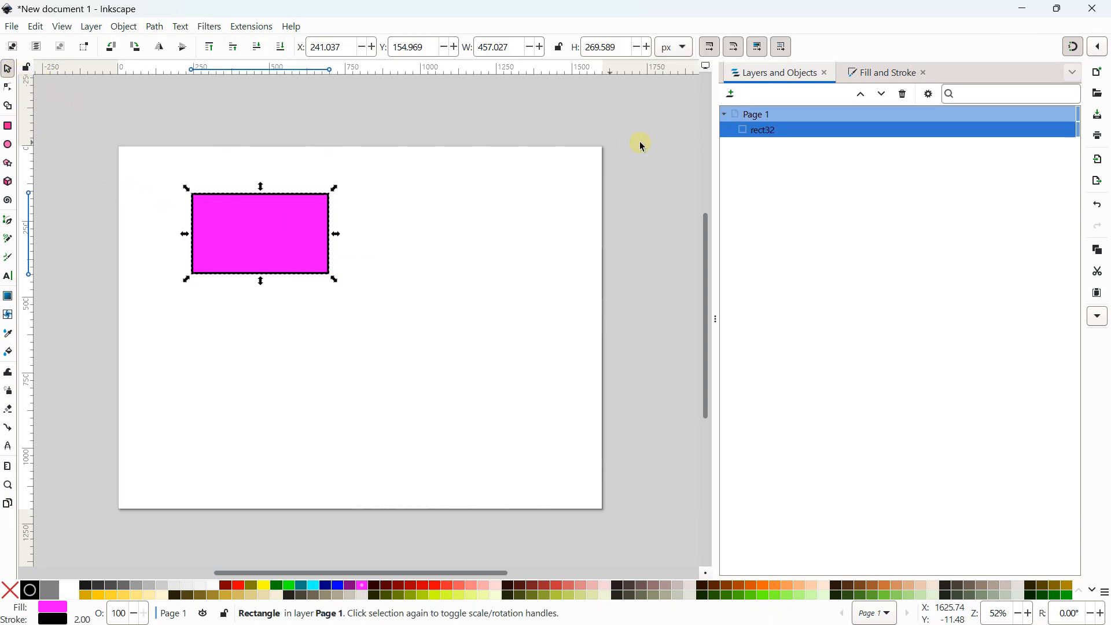
# - Fill the rectangle with red ff0012ff, remove its stroke, and shift it slightly to the left
pyautogui.click(895, 73)
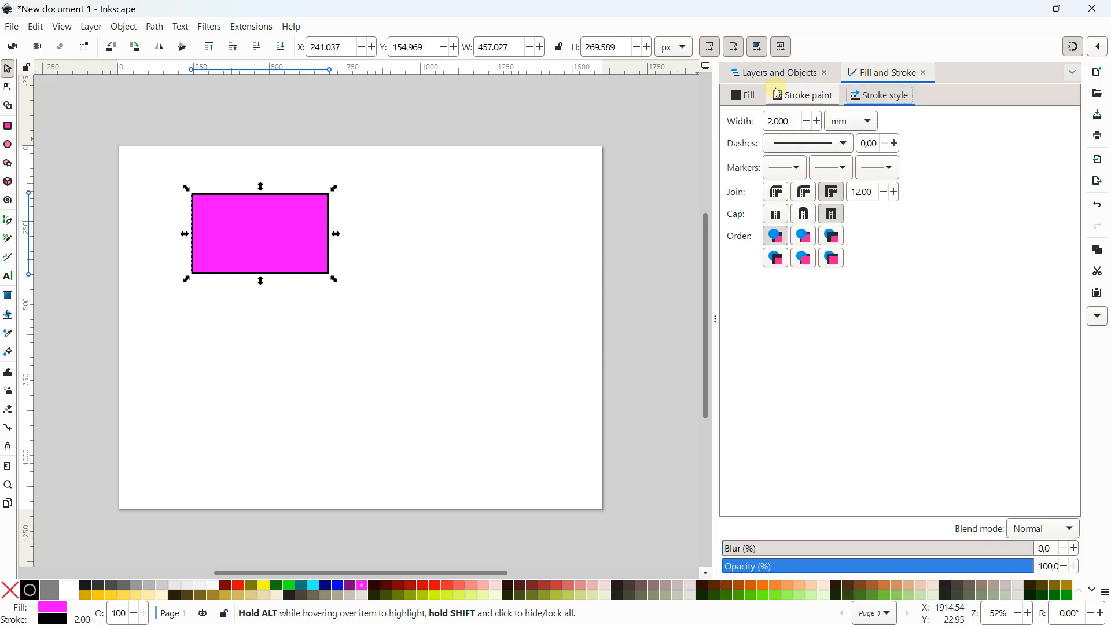
pyautogui.click(744, 95)
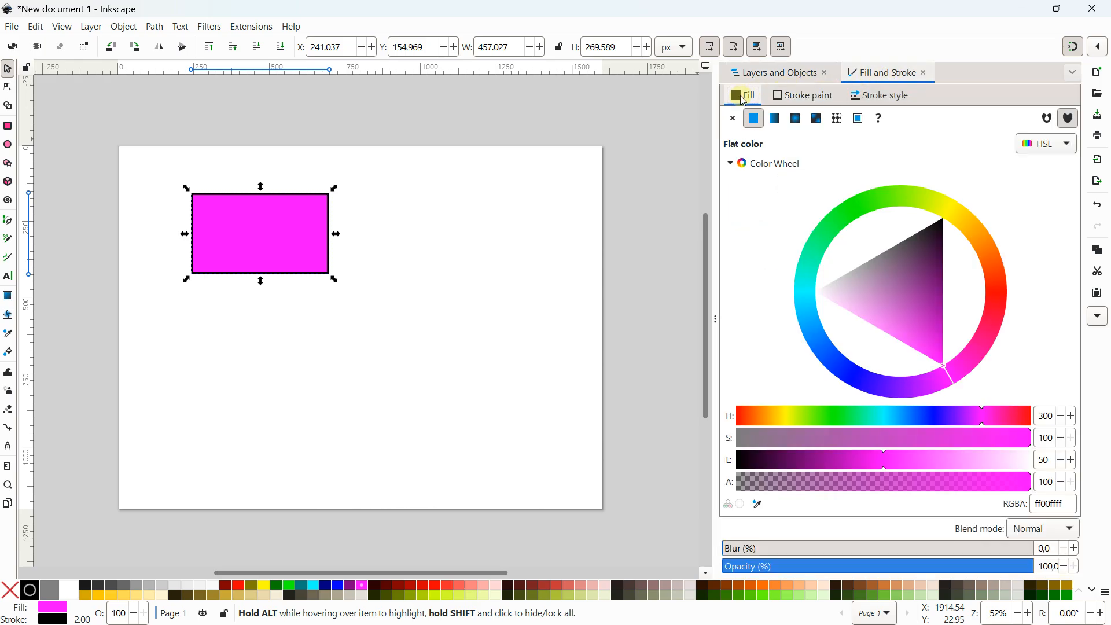
pyautogui.click(993, 300)
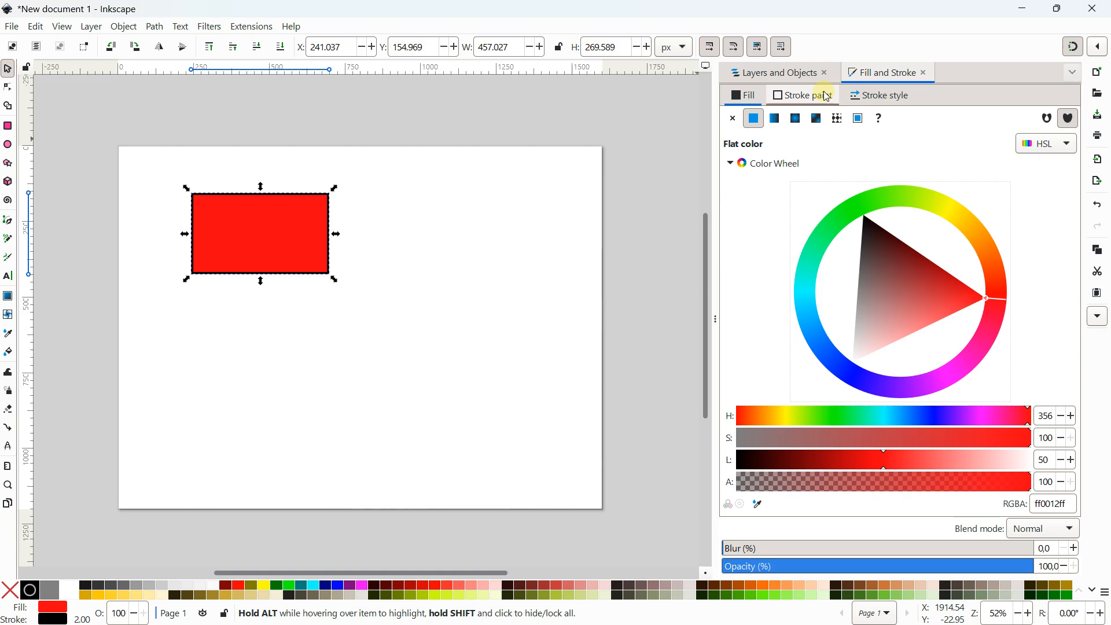
pyautogui.click(804, 95)
pyautogui.click(733, 118)
pyautogui.moveTo(280, 225); pyautogui.dragTo(263, 225)
# - Draw a second rectangle about 514 × 268 px in the page's upper-right part and fill it with Navy
pyautogui.click(8, 126)
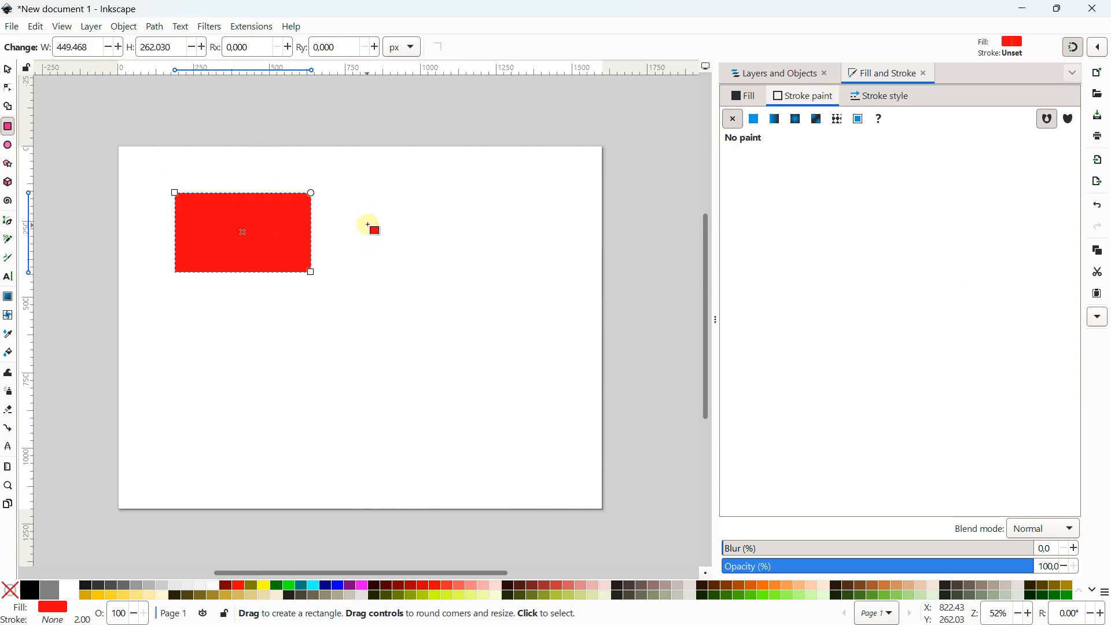
pyautogui.moveTo(367, 224); pyautogui.dragTo(524, 305)
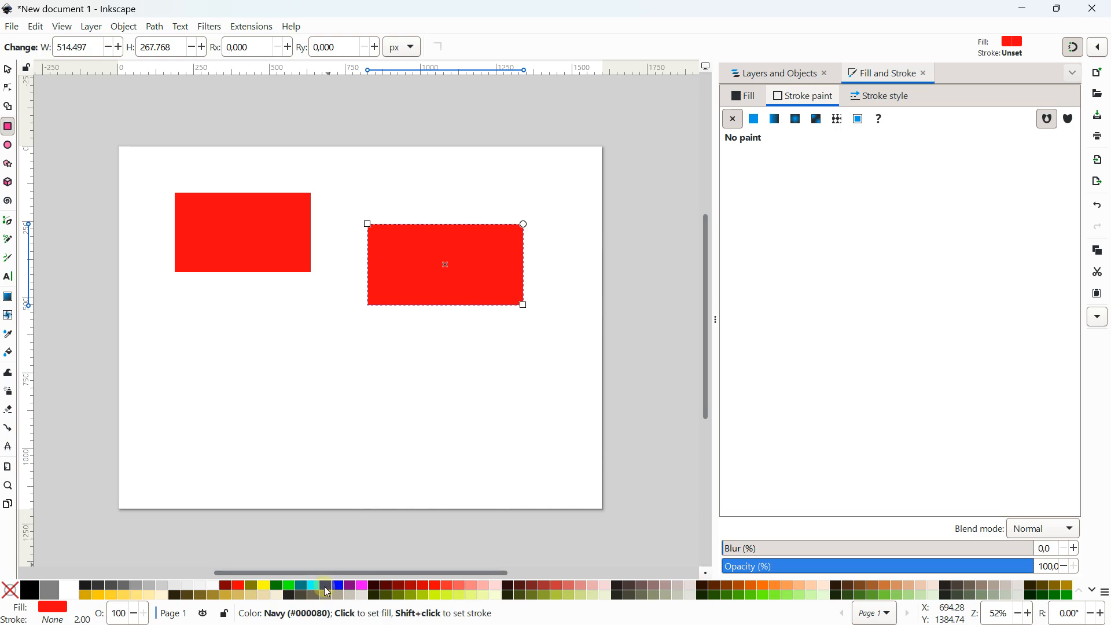
pyautogui.click(326, 586)
# - Draw a green rectangle about 511 × 383 px at the page's lower left and a magenta one about 463 × 302 px at its lower right
pyautogui.moveTo(195, 362); pyautogui.dragTo(348, 478)
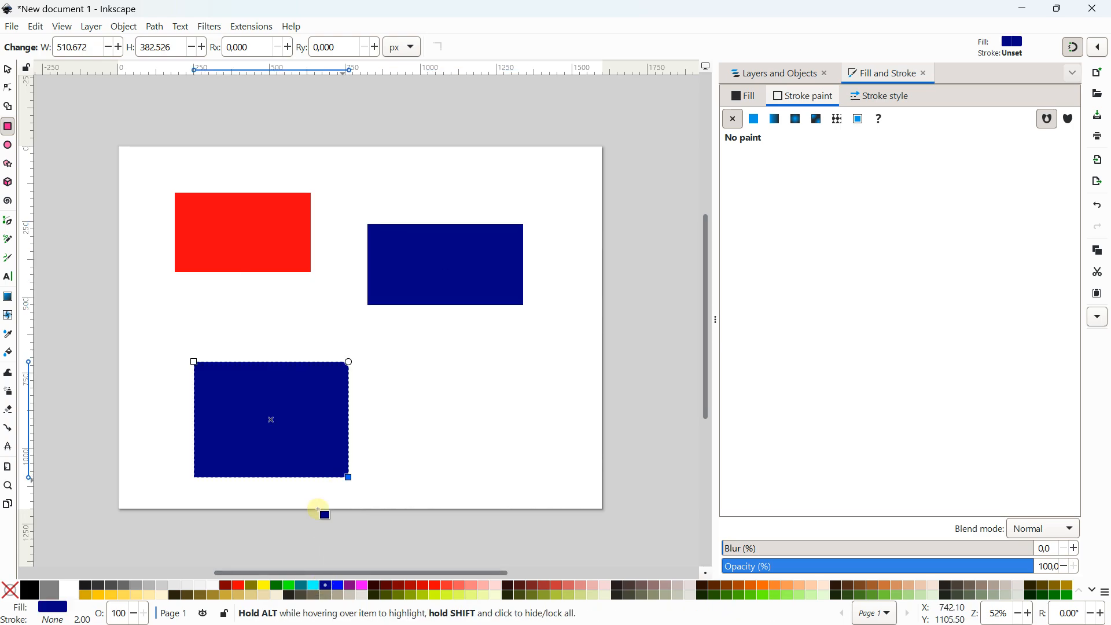
pyautogui.click(277, 585)
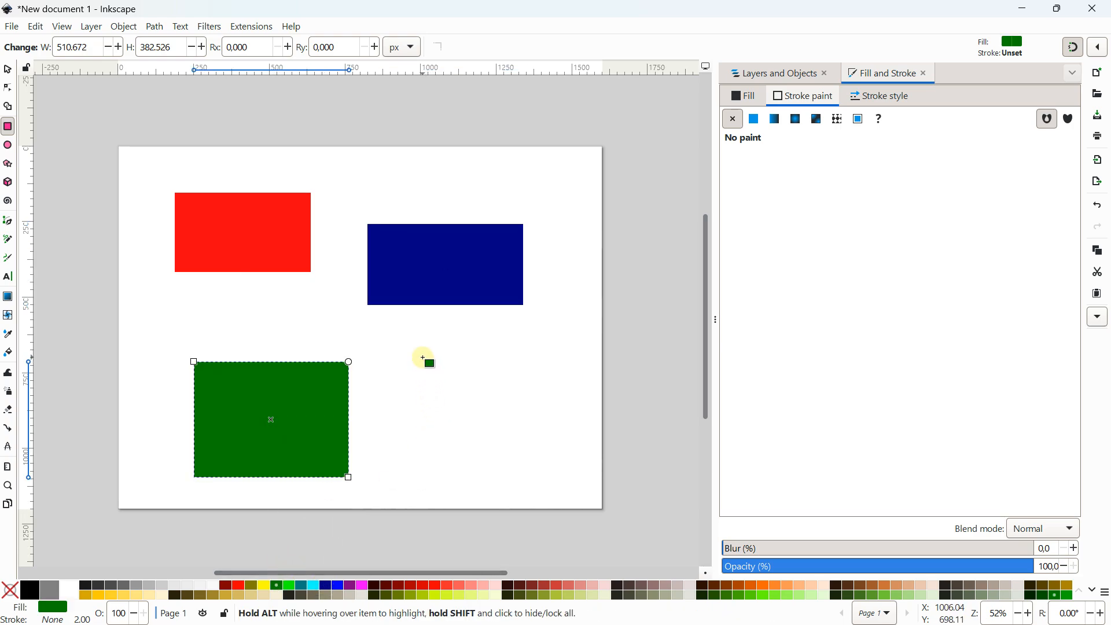
pyautogui.moveTo(423, 357); pyautogui.dragTo(563, 448)
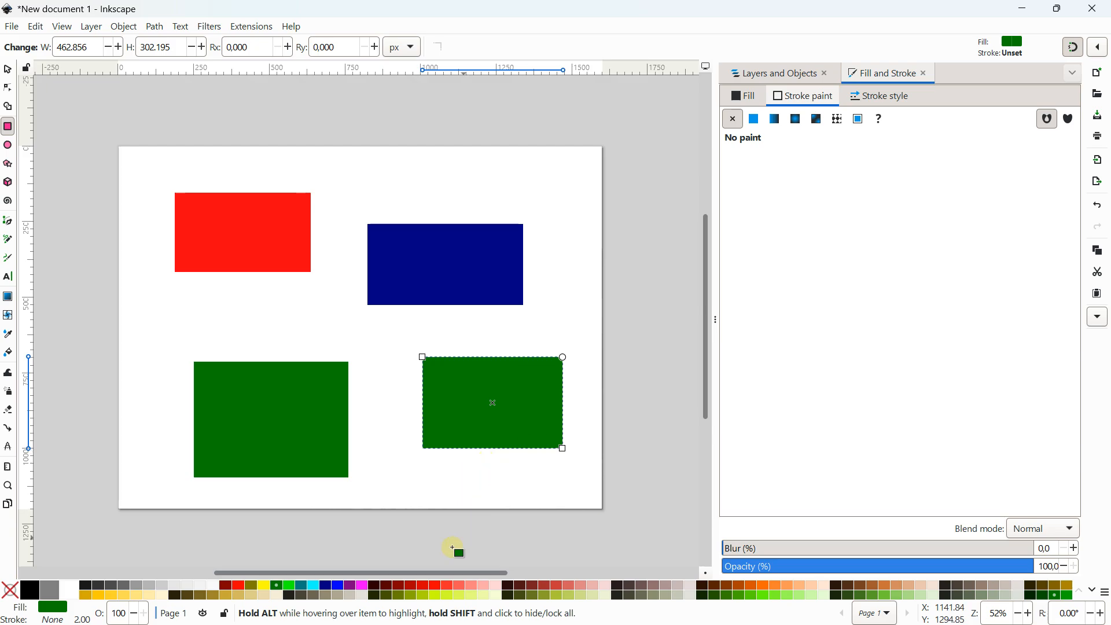
pyautogui.click(362, 585)
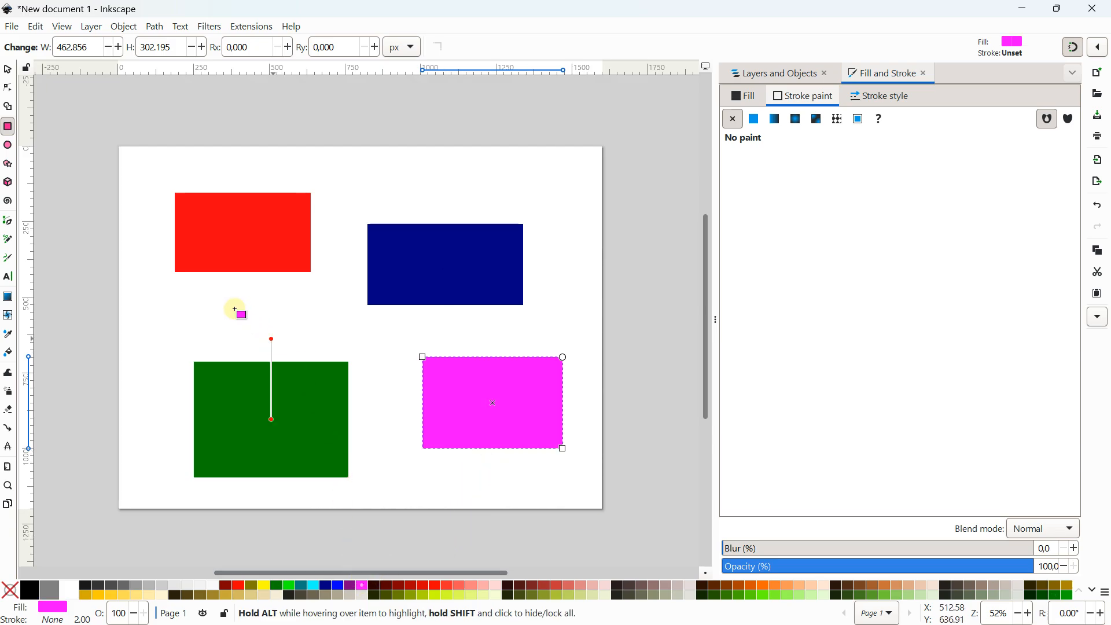
# - Clear the selection and show the list of layers and objects
pyautogui.click(8, 69)
pyautogui.click(99, 175)
pyautogui.moveTo(176, 202); pyautogui.dragTo(154, 165)
pyautogui.click(734, 73)
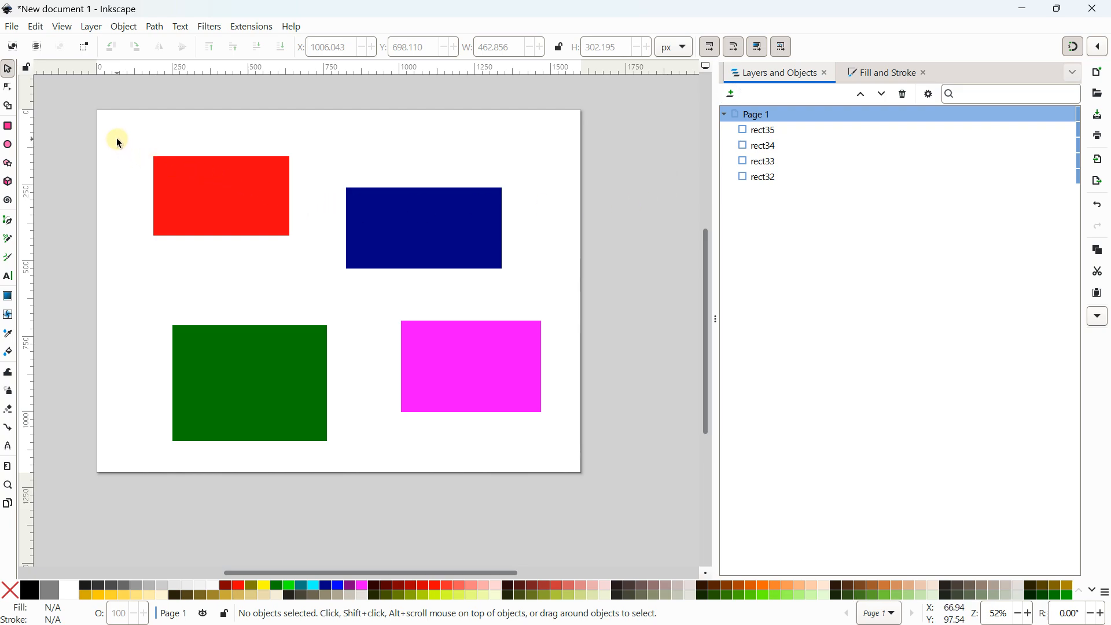
# - Select all four rectangles and combine them into one group
pyautogui.moveTo(117, 139); pyautogui.dragTo(564, 457)
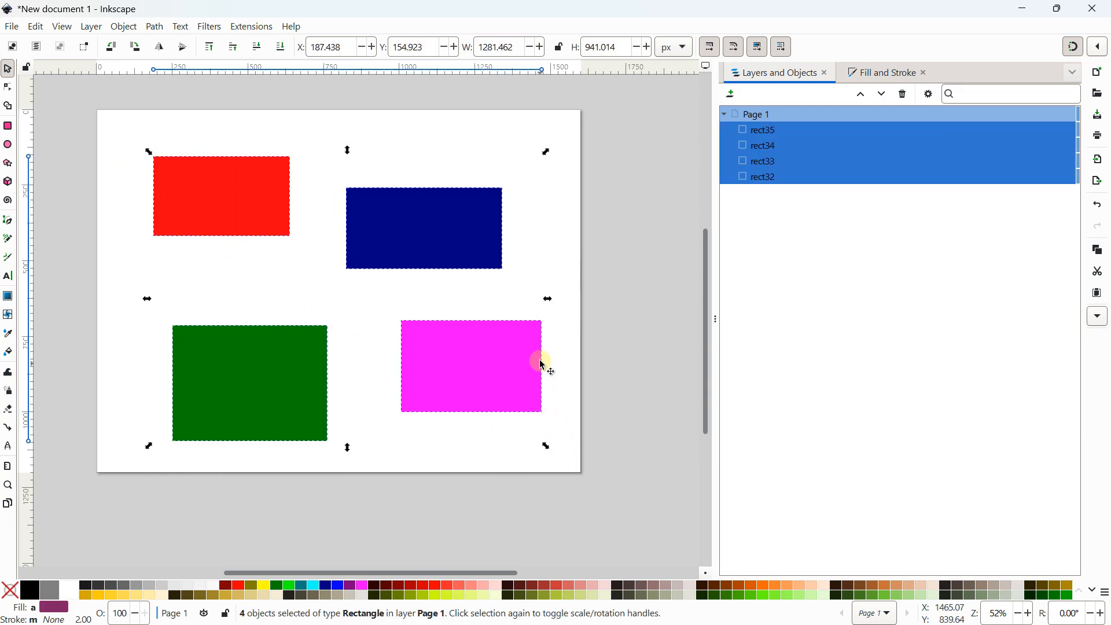
pyautogui.rightClick(428, 209)
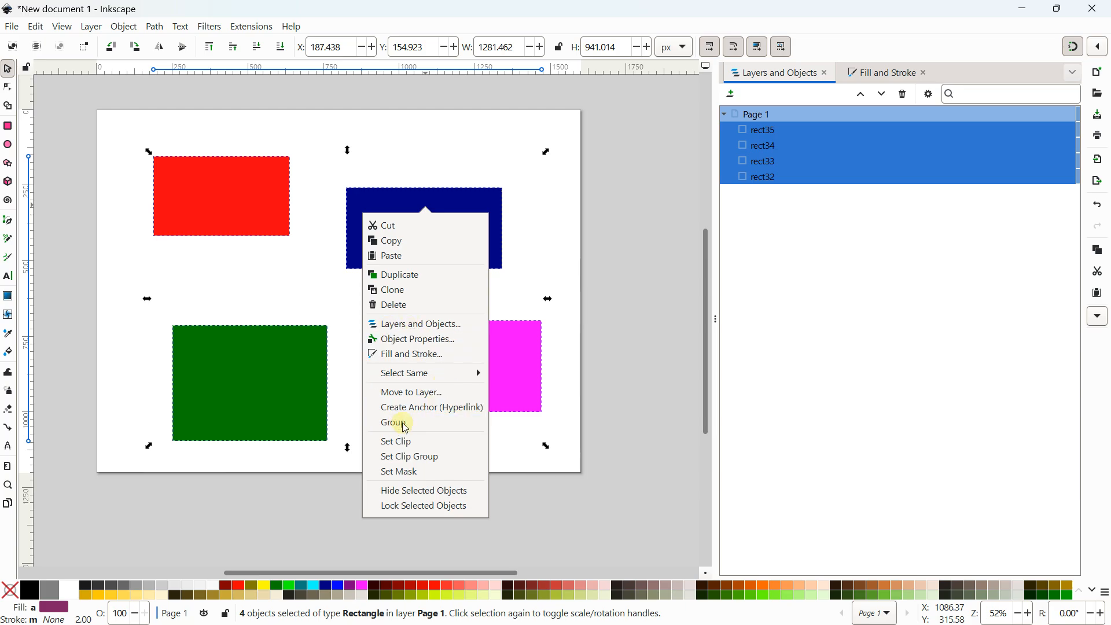
pyautogui.click(83, 29)
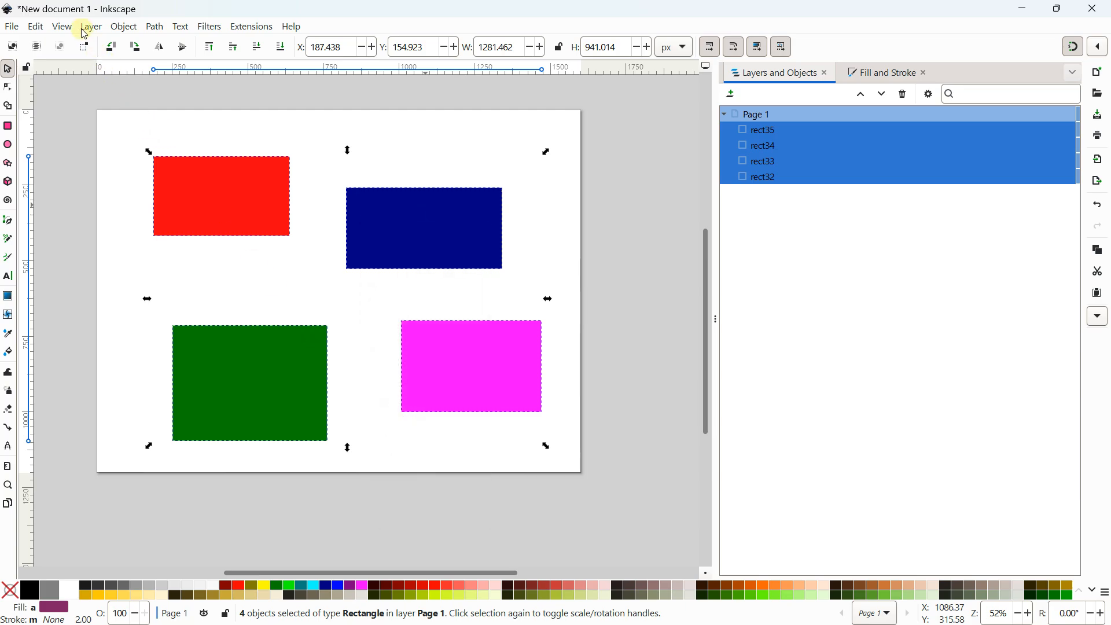
pyautogui.click(64, 29)
pyautogui.moveTo(40, 33)
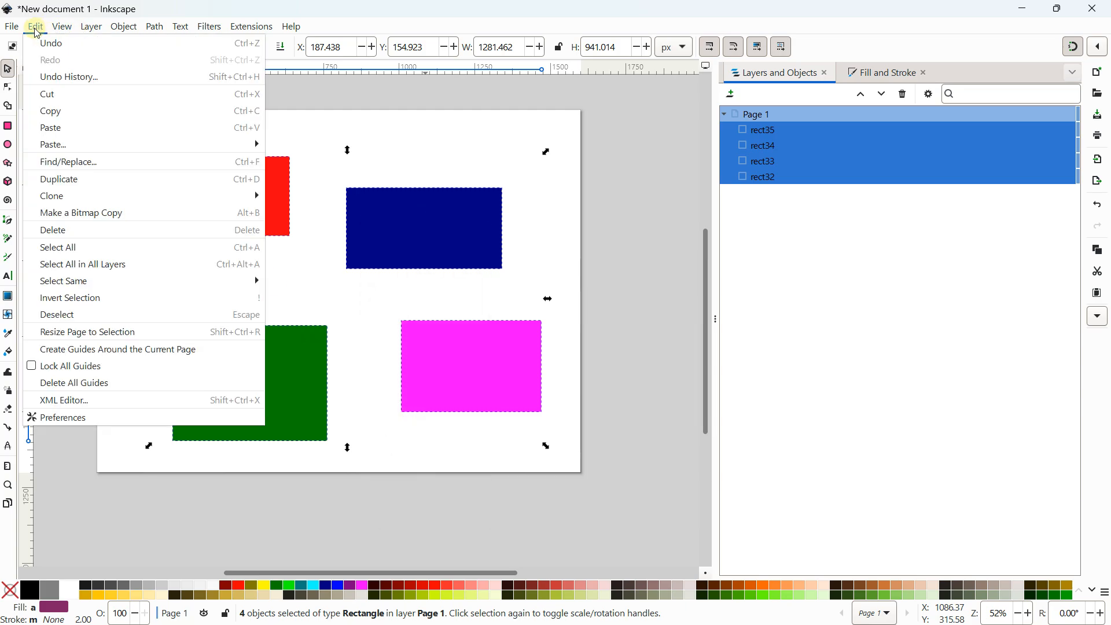
pyautogui.click(36, 27)
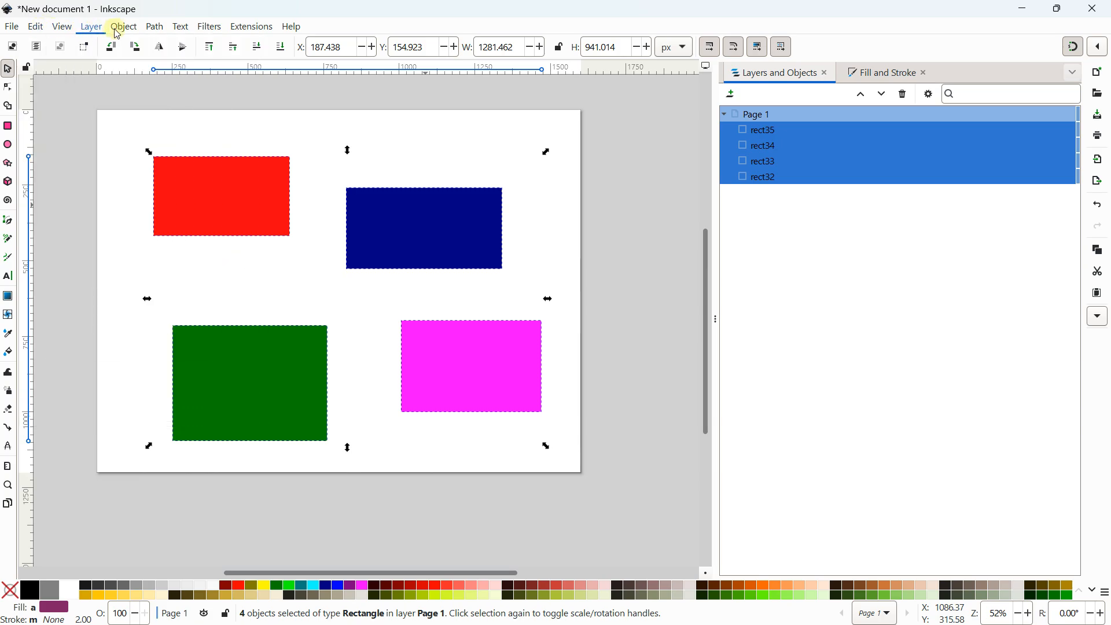
pyautogui.click(121, 27)
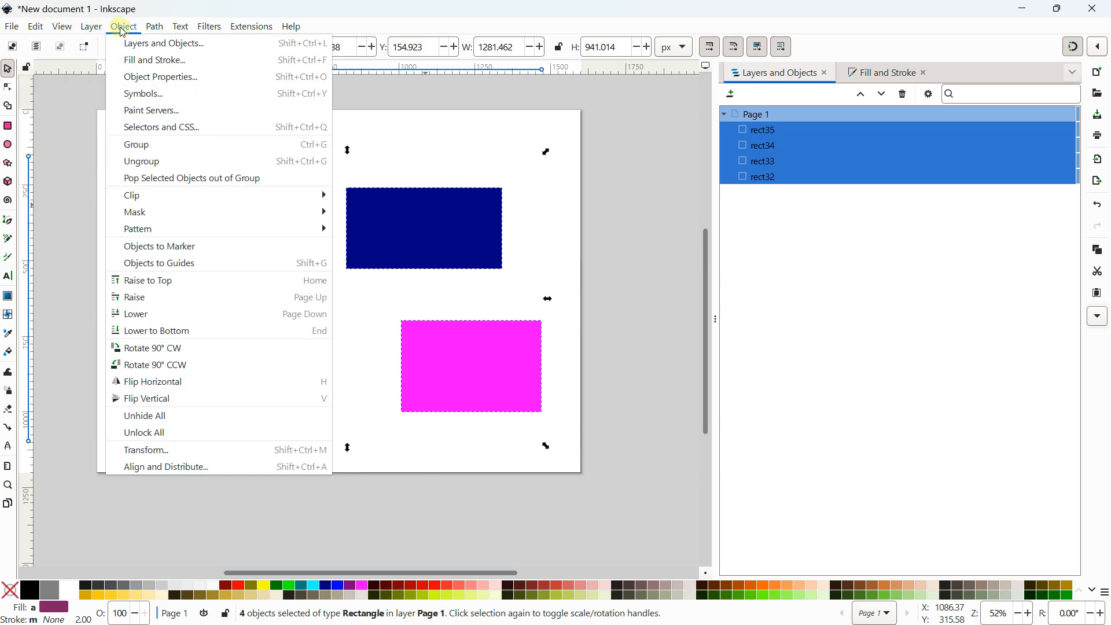
pyautogui.click(144, 147)
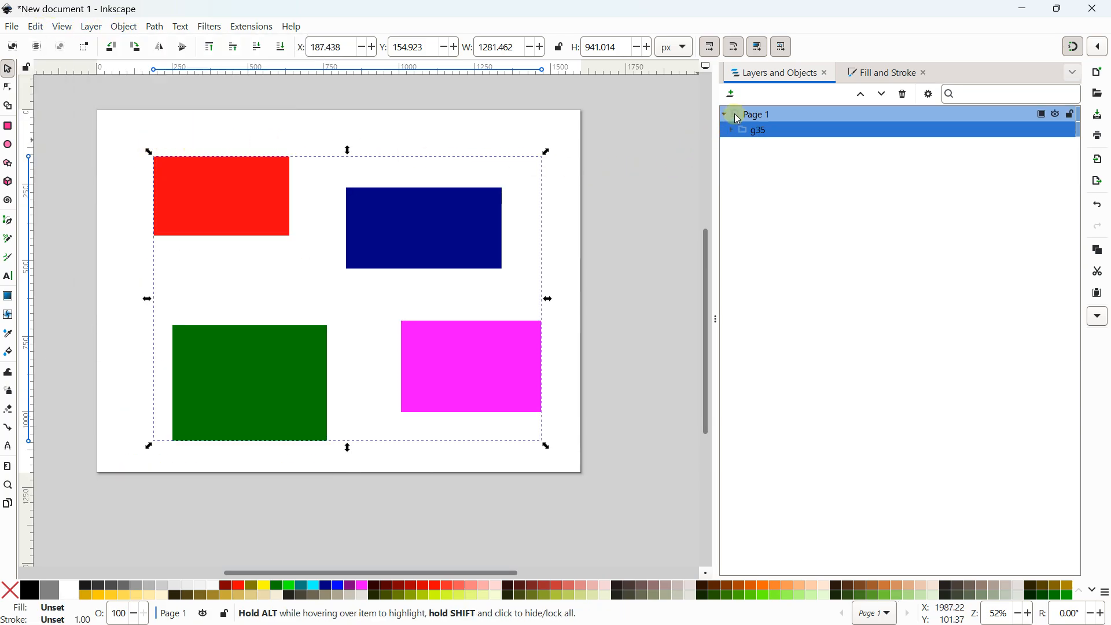
# - Expand the group in the object list and check its member rectangles one by one
pyautogui.click(732, 131)
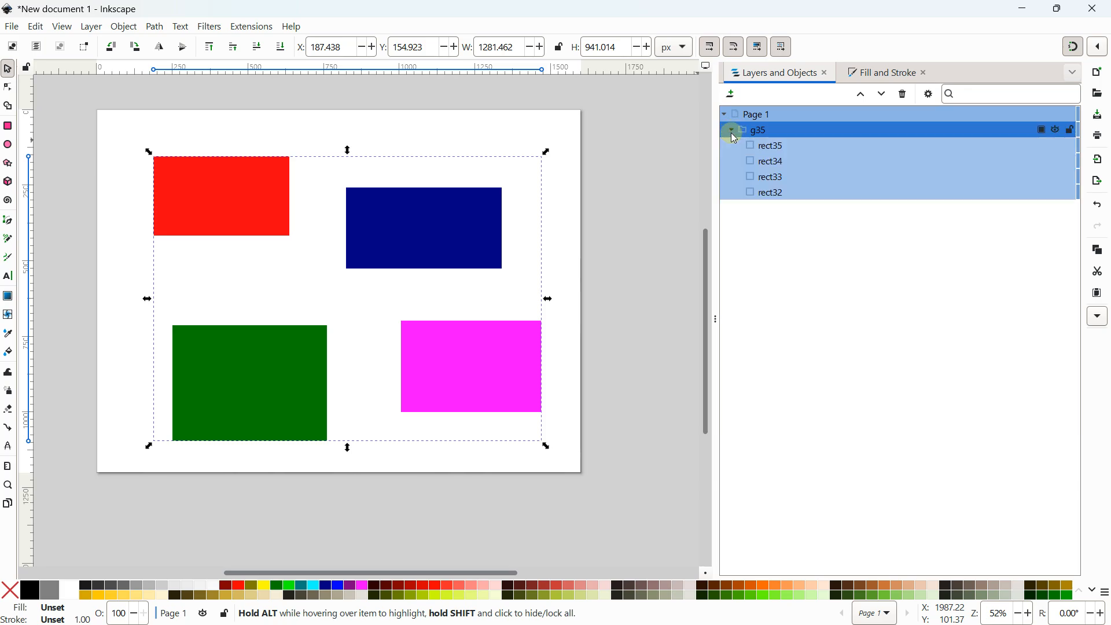
pyautogui.click(774, 161)
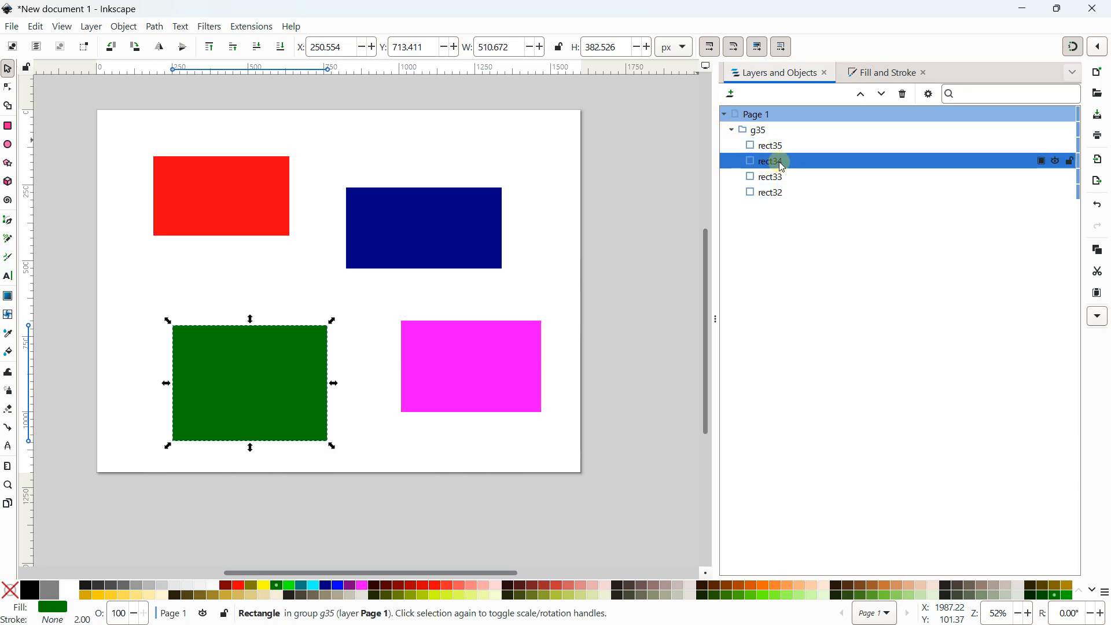
pyautogui.click(780, 176)
pyautogui.click(781, 192)
pyautogui.click(758, 129)
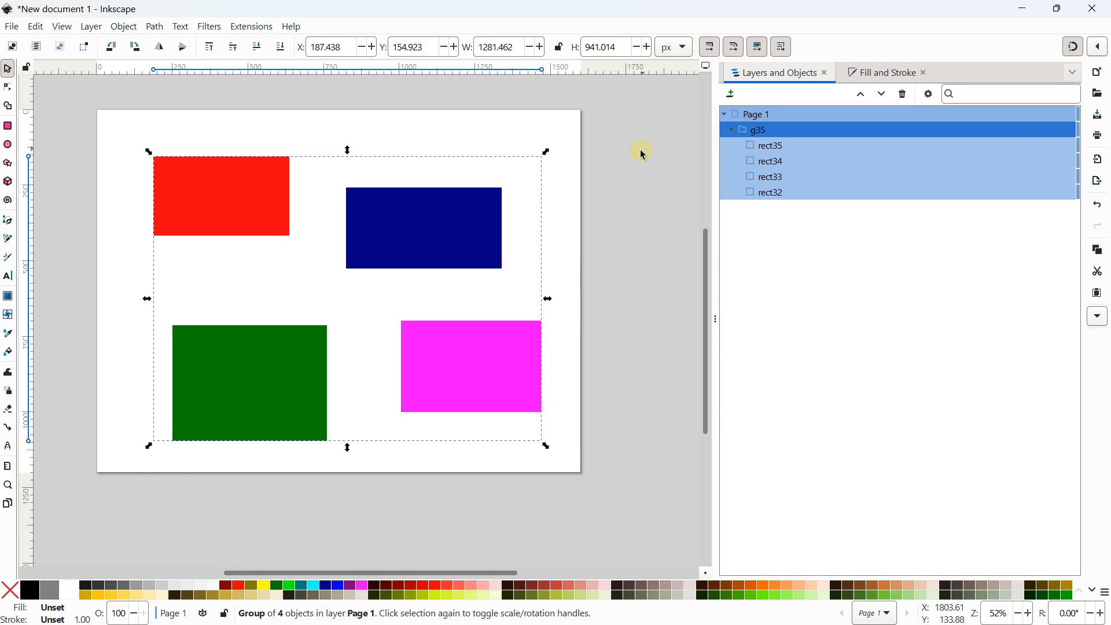
pyautogui.click(638, 154)
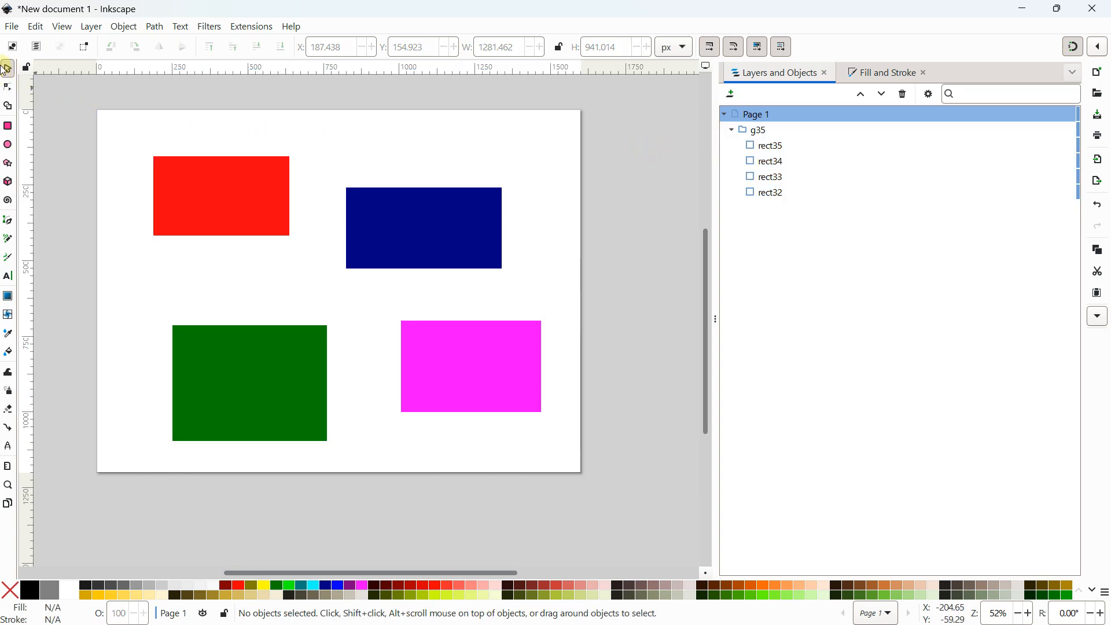
# - Scale the group down to about 1102 × 809 px and place it at about X 178, Y 196 px
pyautogui.moveTo(210, 184)
pyautogui.mouseDown()
pyautogui.moveTo(255, 240)
pyautogui.moveTo(269, 215)
pyautogui.moveTo(296, 222)
pyautogui.moveTo(248, 218)
pyautogui.moveTo(211, 173)
pyautogui.moveTo(231, 181)
pyautogui.mouseUp()
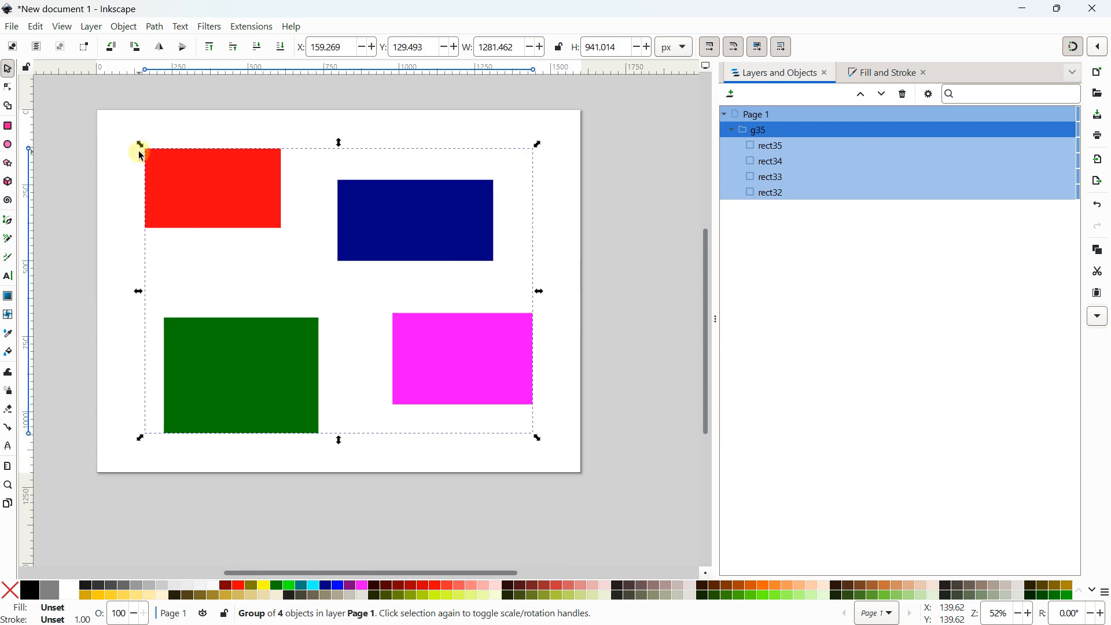
pyautogui.moveTo(145, 148); pyautogui.dragTo(196, 185)
pyautogui.moveTo(245, 213); pyautogui.dragTo(197, 194)
pyautogui.click(196, 193)
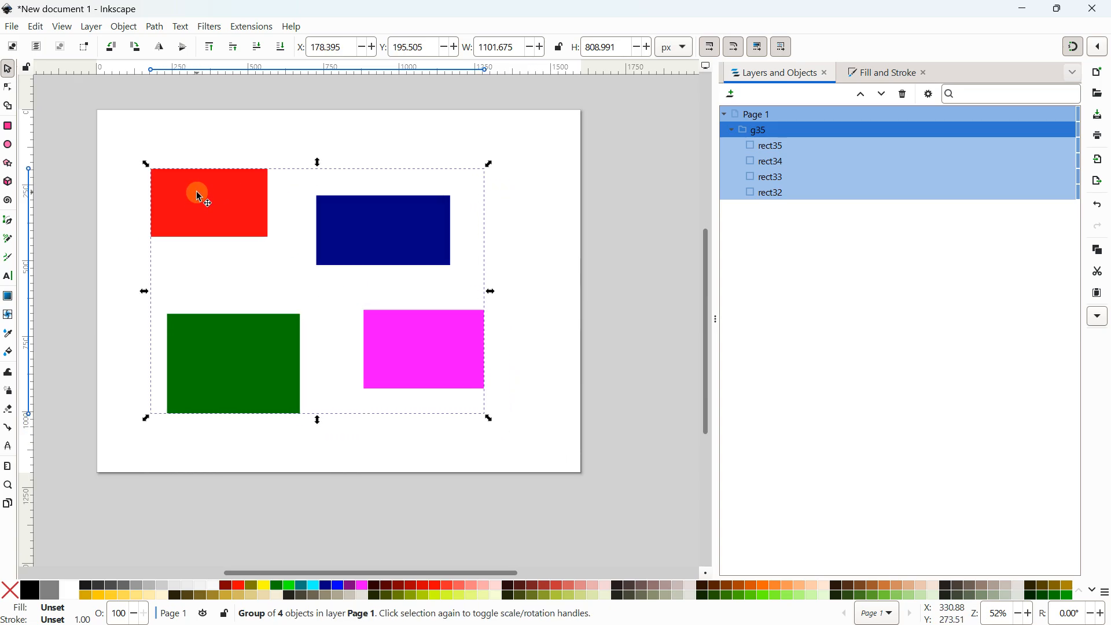
pyautogui.moveTo(492, 164); pyautogui.dragTo(452, 199)
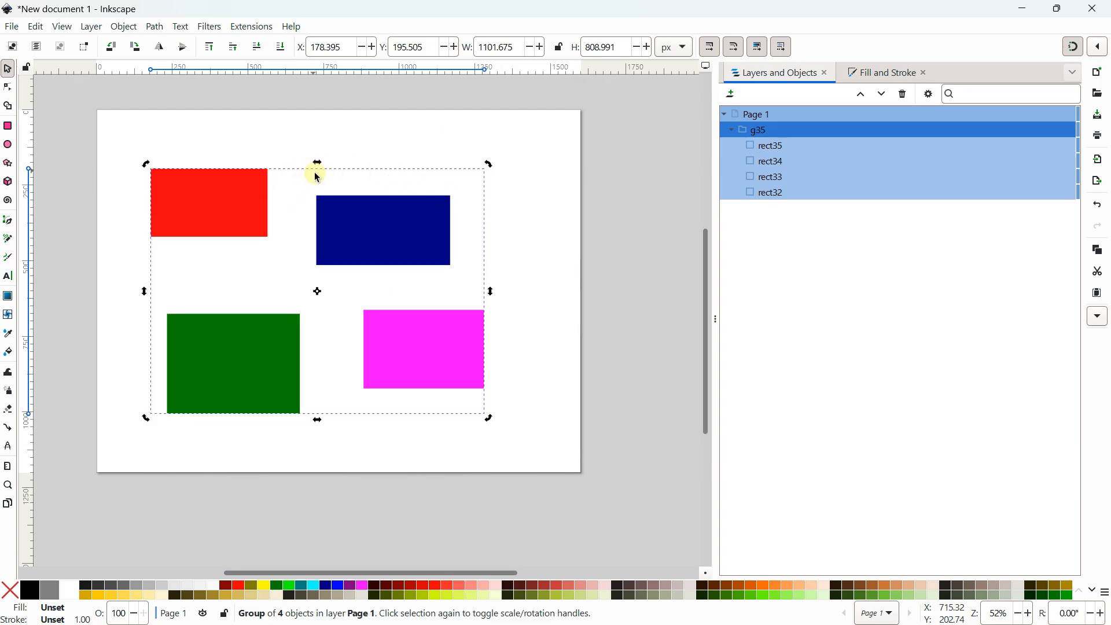
pyautogui.press('Escape')
# - Inside the group, recolour the navy rectangle yellow and enlarge it to about 524 × 273 px
pyautogui.click(386, 219)
pyautogui.click(385, 217)
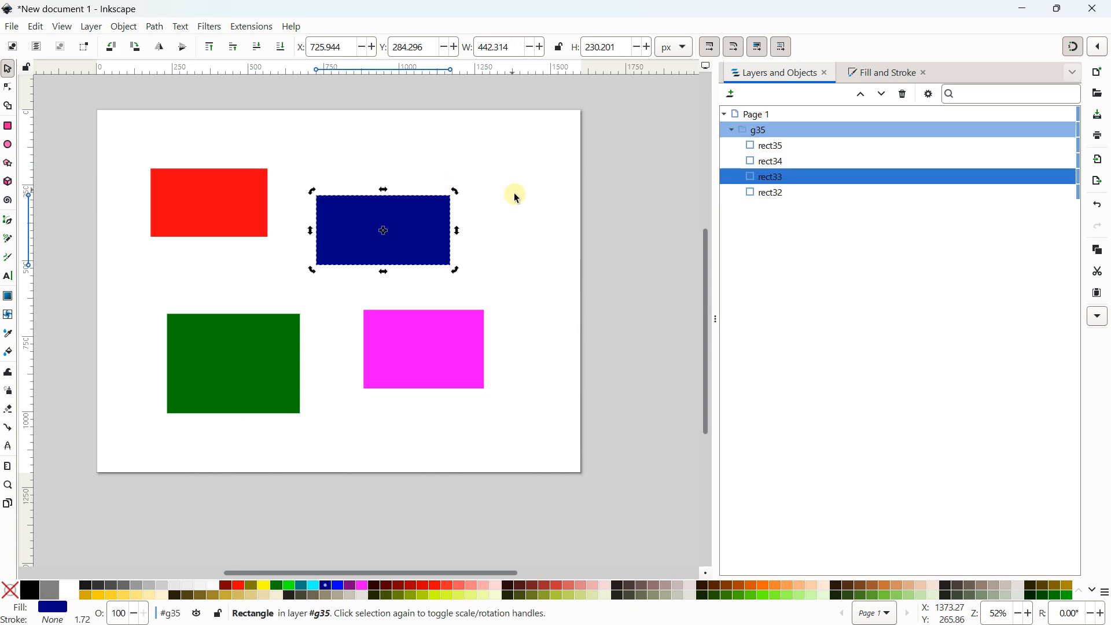
pyautogui.click(266, 588)
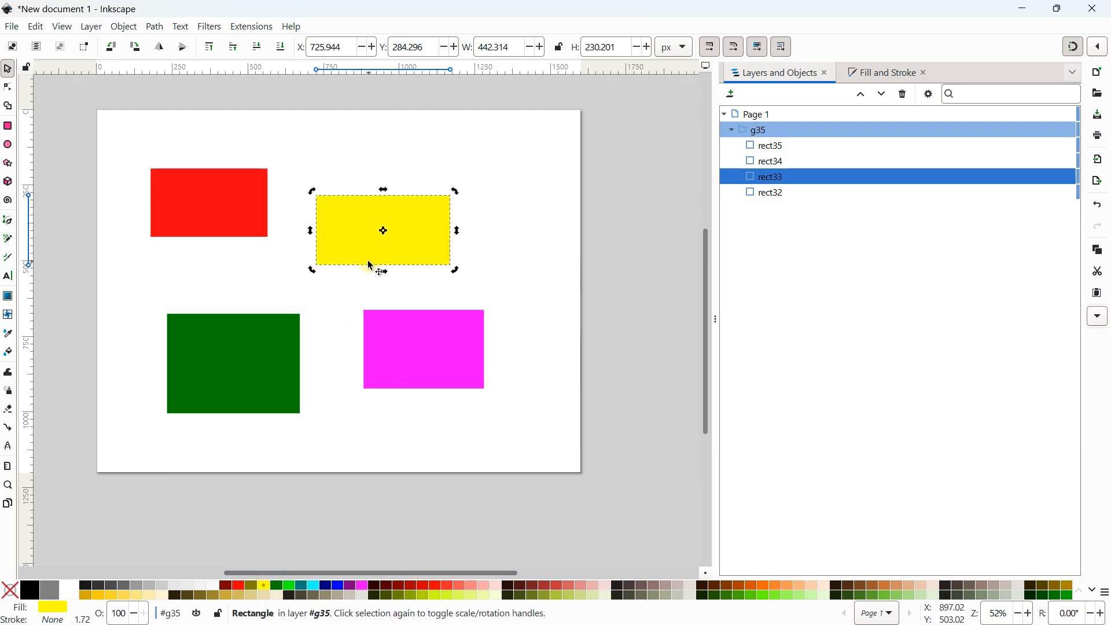
pyautogui.click(418, 254)
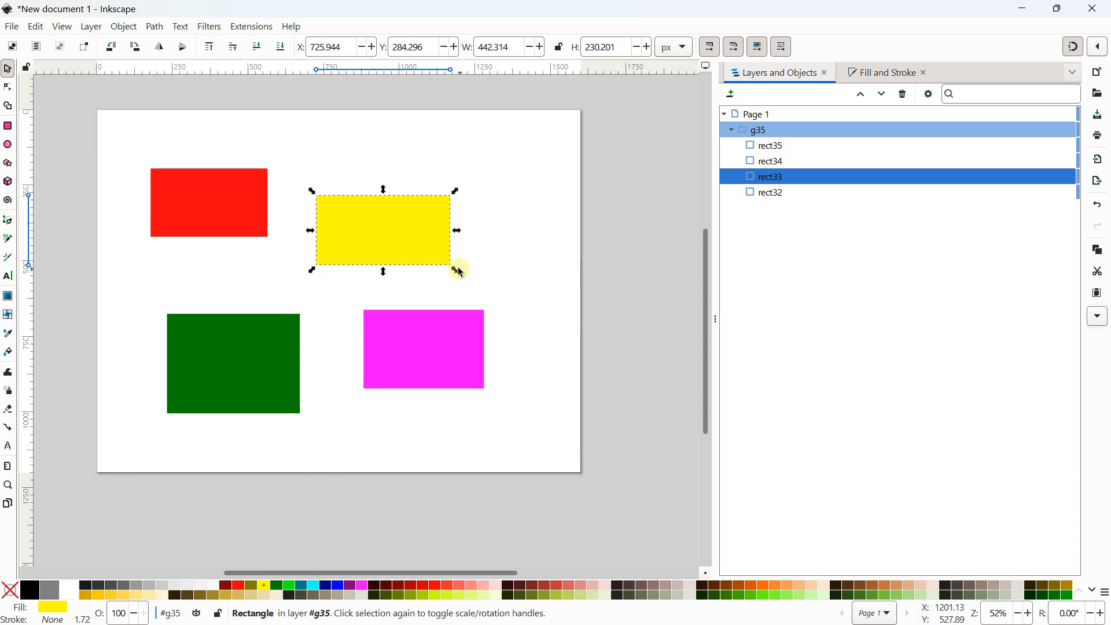
pyautogui.moveTo(457, 271); pyautogui.dragTo(476, 285)
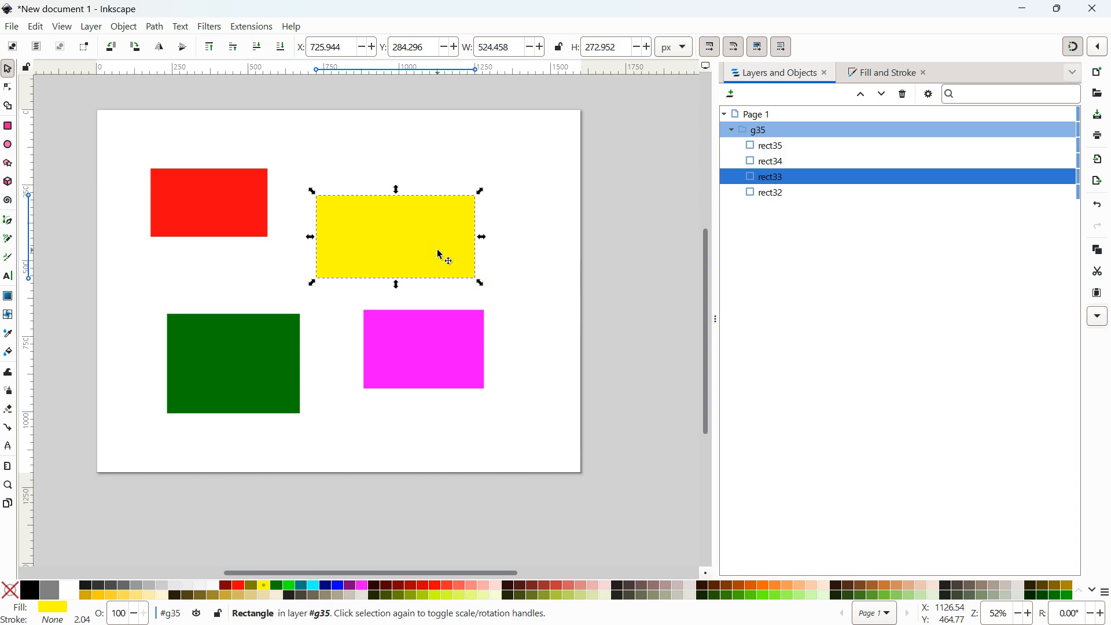
# - Exit the group and move the whole group up to about Y 130 px
pyautogui.rightClick(440, 254)
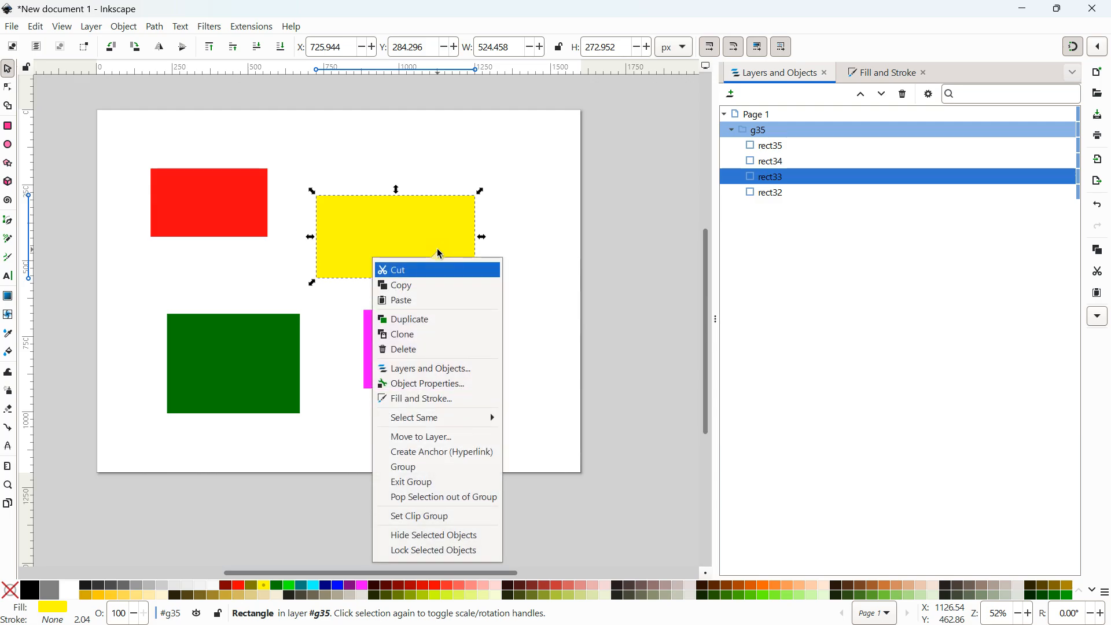
pyautogui.click(430, 482)
pyautogui.moveTo(431, 241)
pyautogui.mouseDown()
pyautogui.moveTo(444, 234)
pyautogui.moveTo(430, 230)
pyautogui.mouseUp()
# - Enter the group again and move only the green rectangle to about X 152, Y 456 px
pyautogui.rightClick(420, 214)
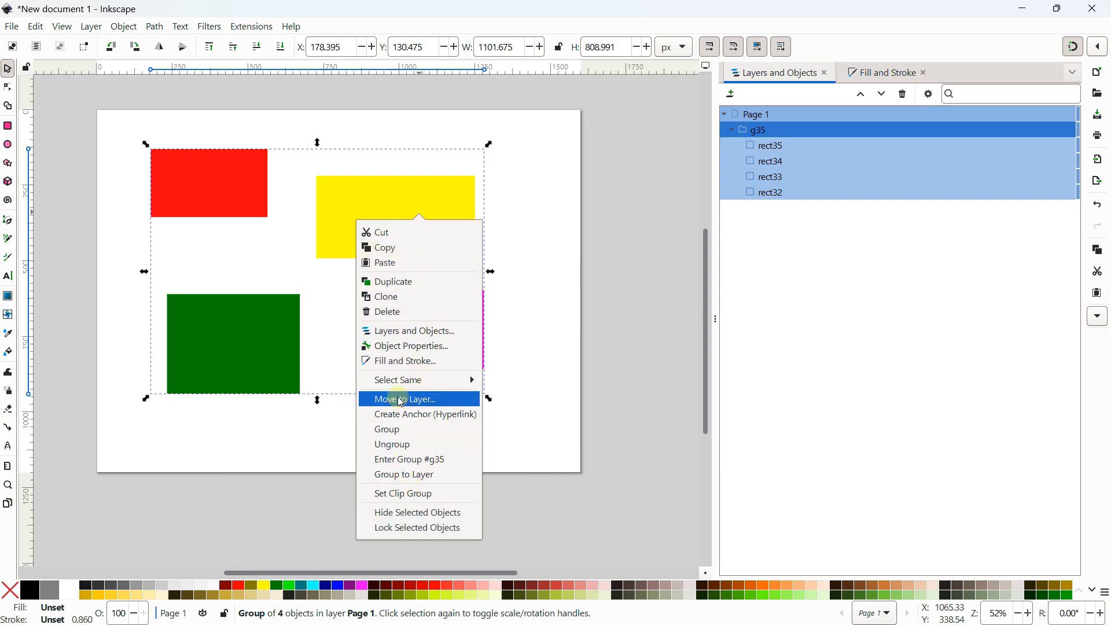
pyautogui.click(396, 460)
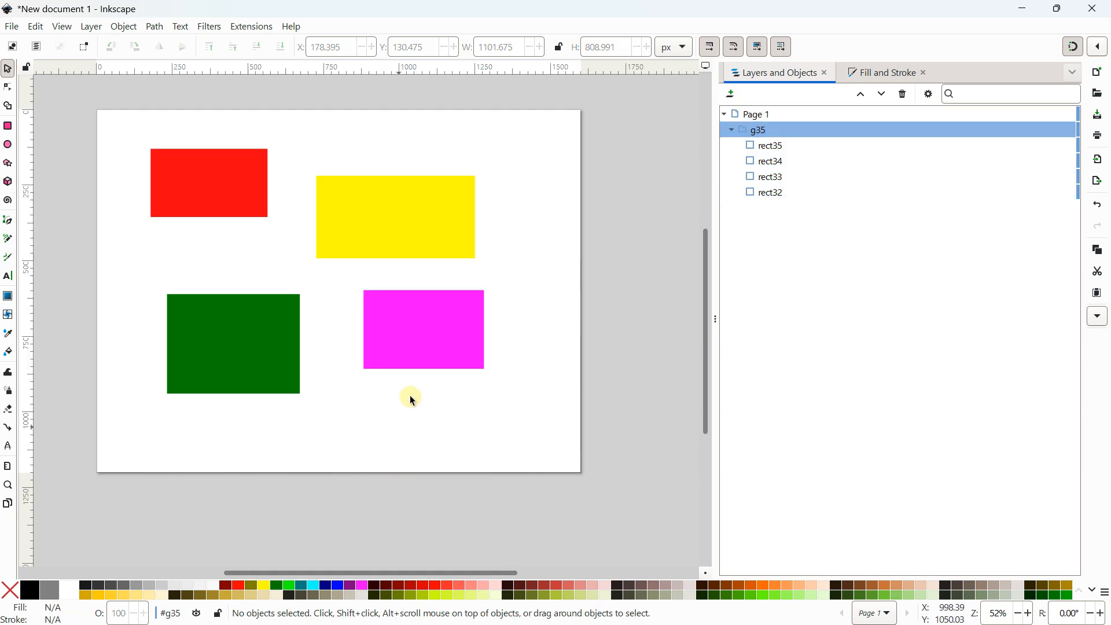
pyautogui.click(251, 290)
pyautogui.moveTo(243, 350); pyautogui.dragTo(224, 317)
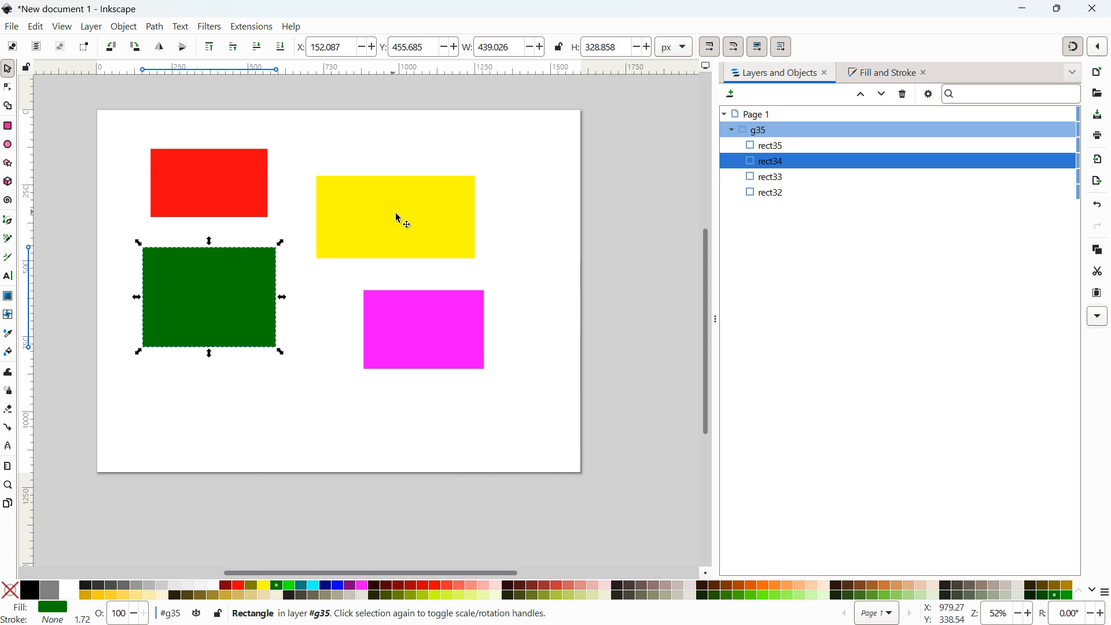
pyautogui.click(514, 226)
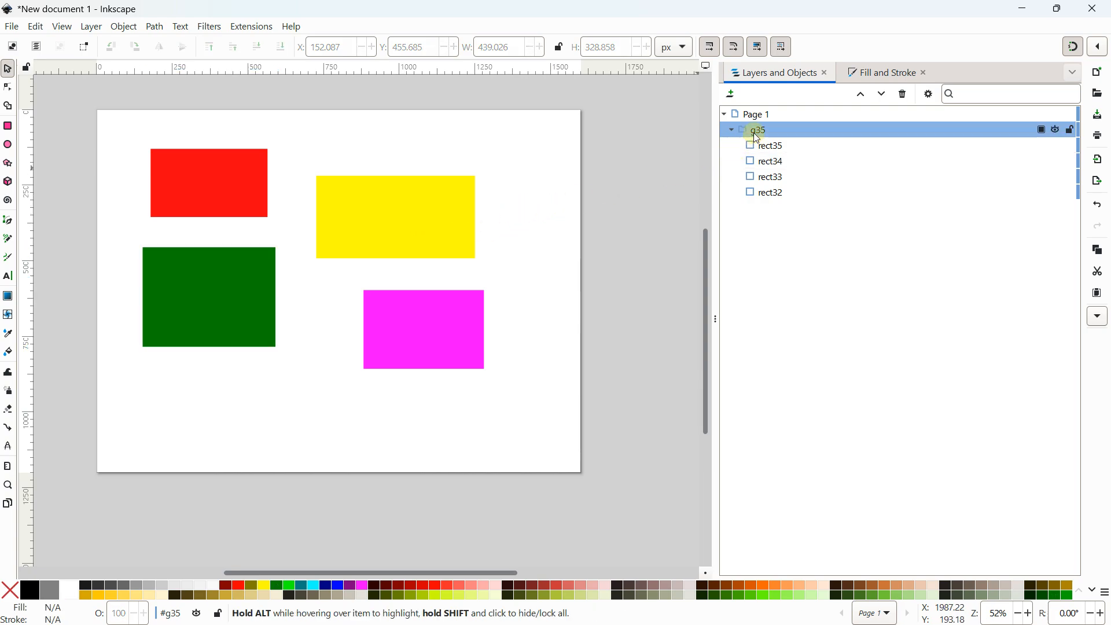
# - Select the red rectangle inside the group, and exit the group
pyautogui.click(231, 173)
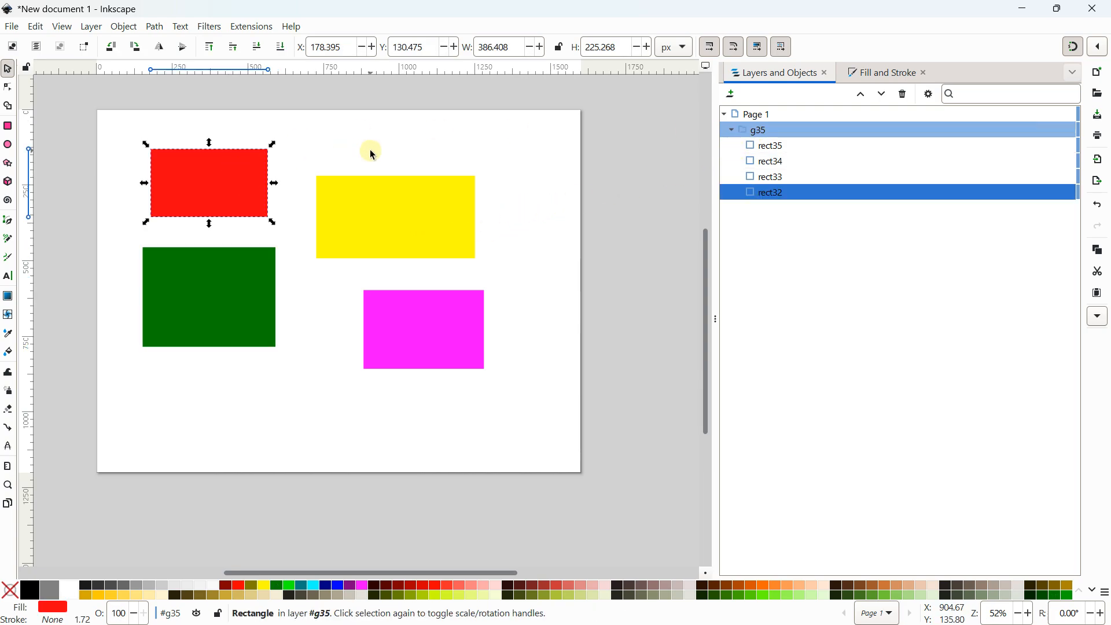
pyautogui.click(459, 171)
pyautogui.rightClick(196, 161)
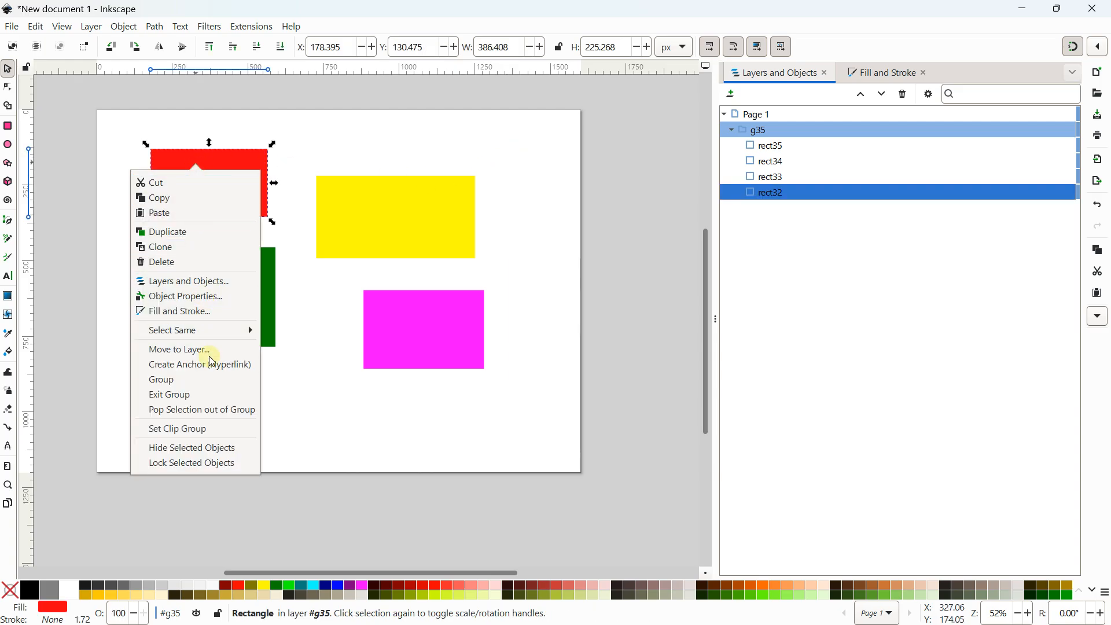
pyautogui.click(210, 399)
# - Ungroup the four coloured rectangles and delete them all from the page
pyautogui.rightClick(232, 185)
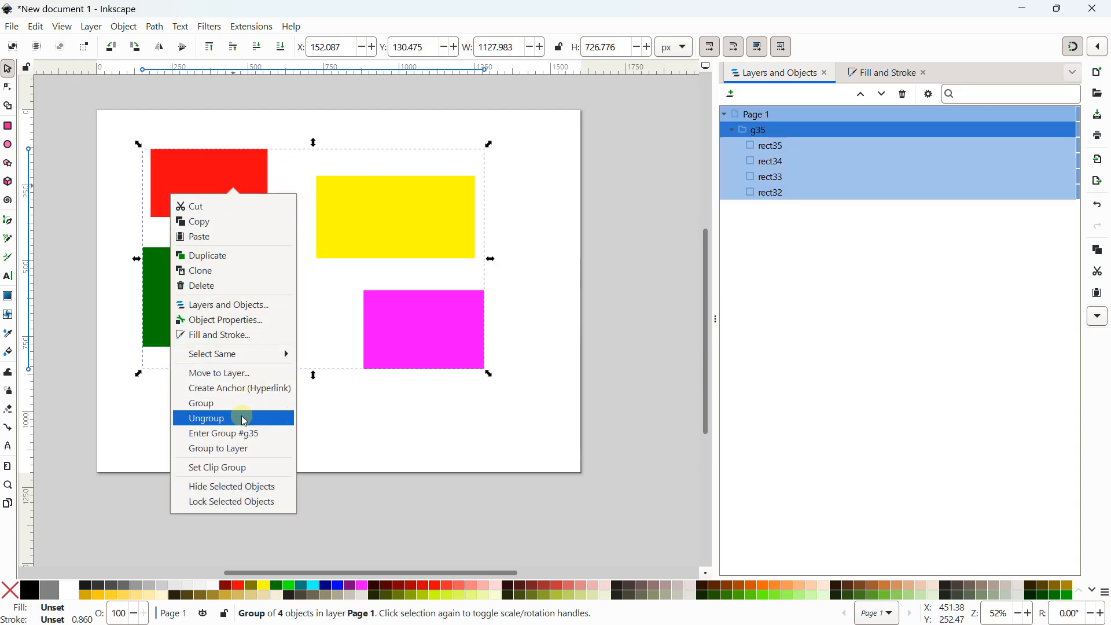
pyautogui.click(243, 418)
pyautogui.click(349, 316)
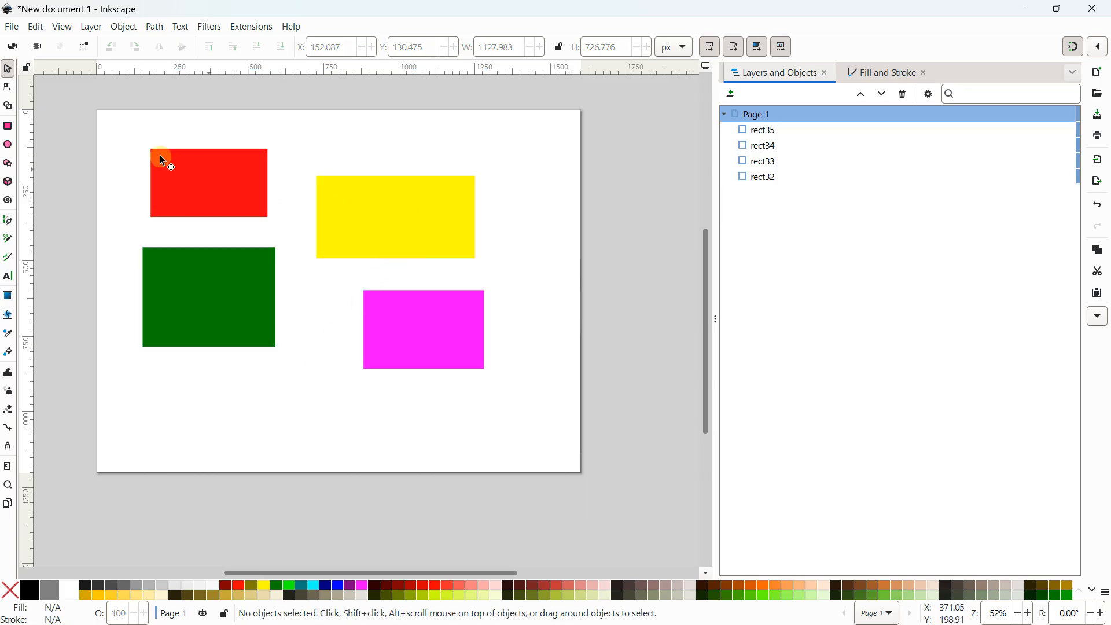
pyautogui.moveTo(88, 136); pyautogui.dragTo(611, 398)
pyautogui.press('Delete')
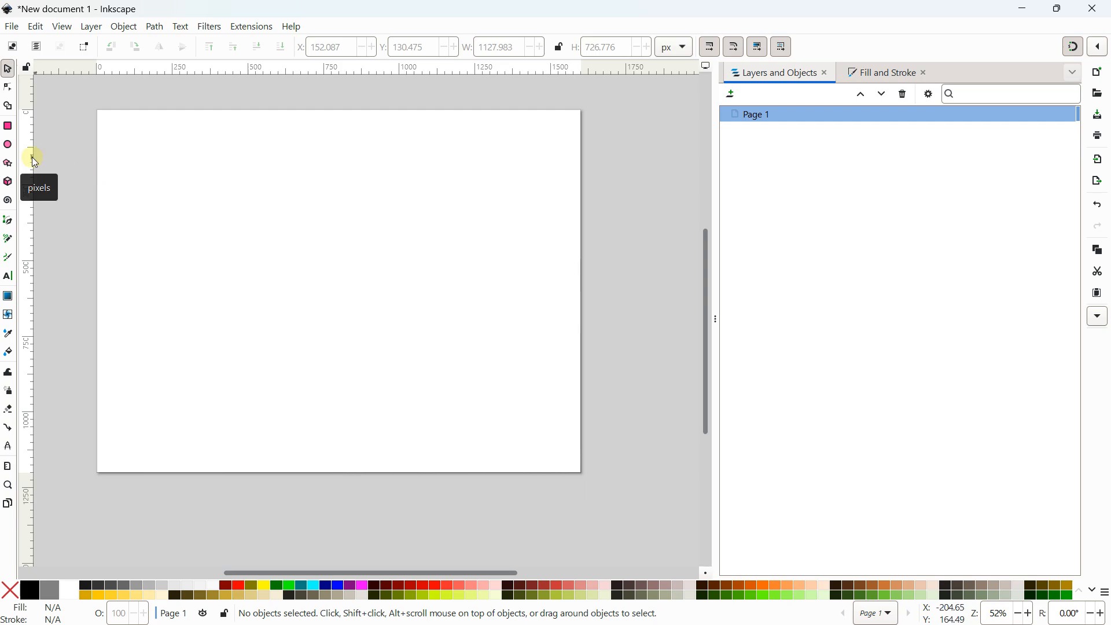
# - Draw a rectangle about 254 × 117 px near the page's upper-left corner, at about X 98, Y 78 px
pyautogui.click(13, 131)
pyautogui.moveTo(126, 134); pyautogui.dragTo(204, 171)
pyautogui.click(7, 69)
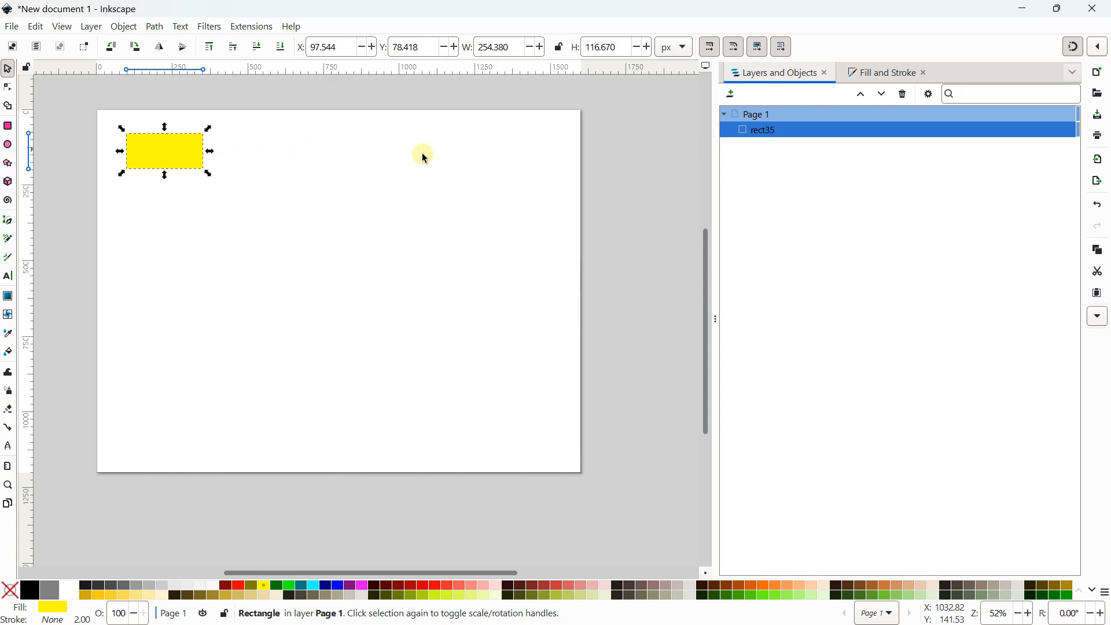
# - Give the rectangle a flat black stroke and remove its fill
pyautogui.click(880, 81)
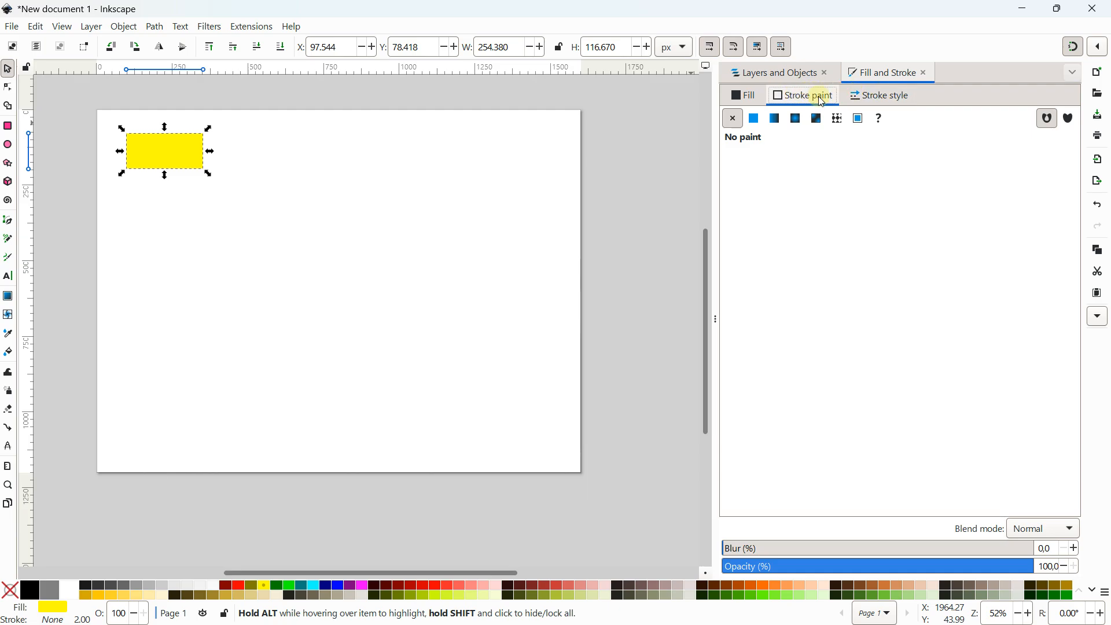
pyautogui.click(754, 119)
pyautogui.click(879, 96)
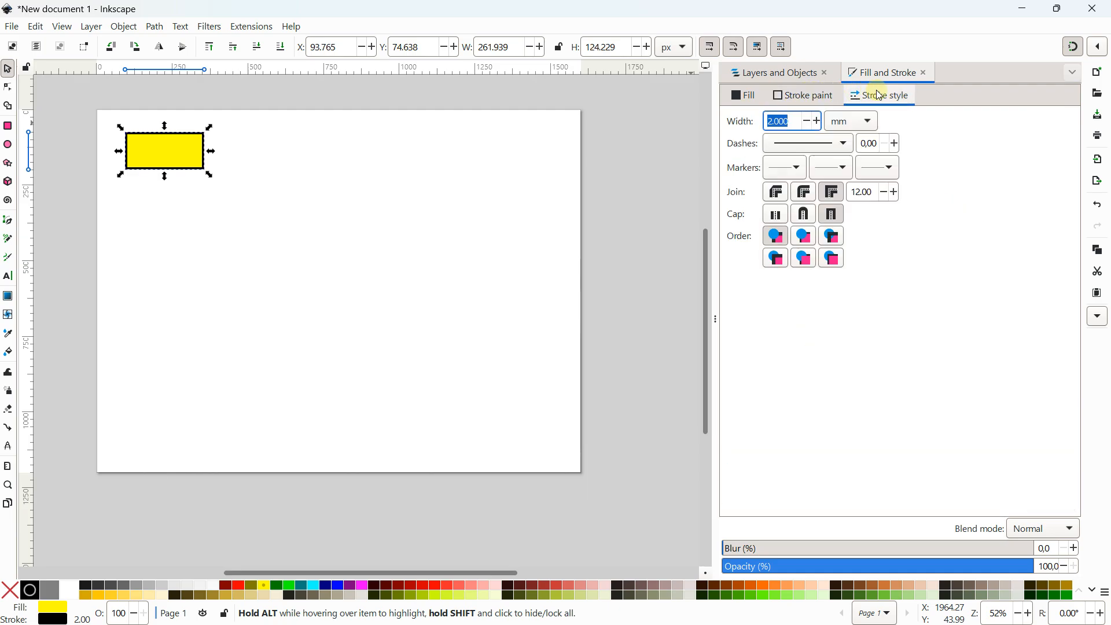
pyautogui.click(764, 121)
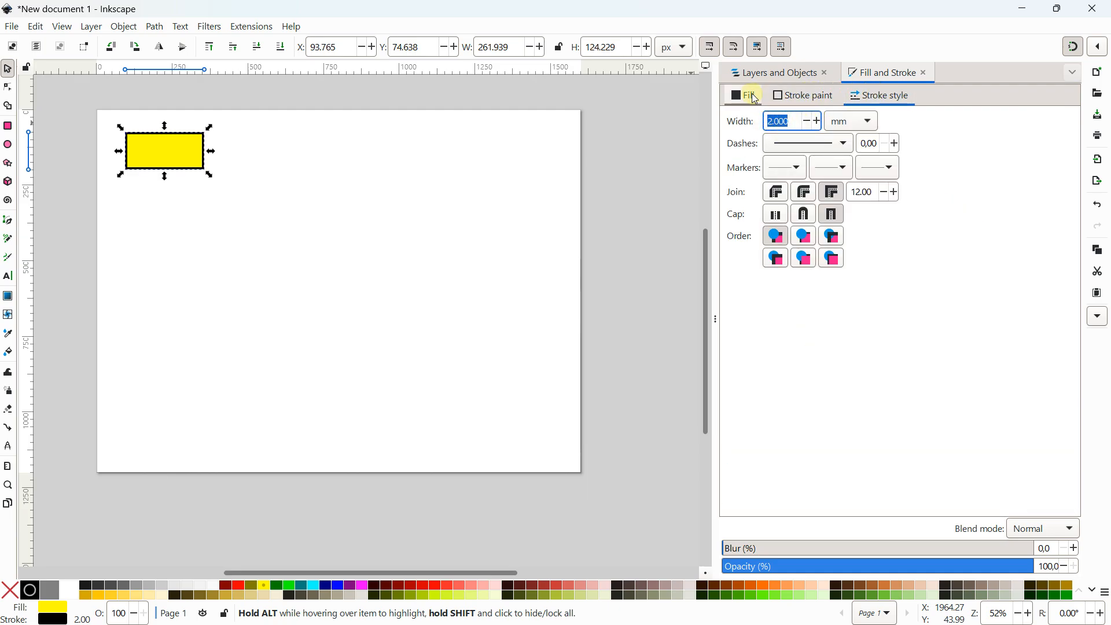
pyautogui.click(750, 96)
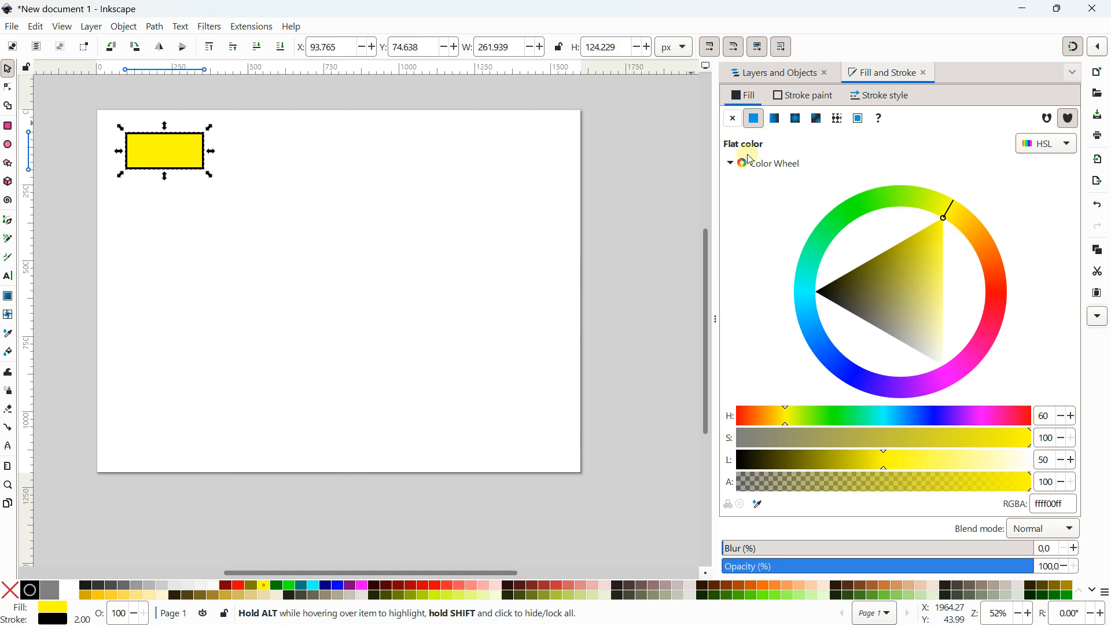
pyautogui.click(732, 118)
# - Move the rectangle to about X 99, Y 65 px and duplicate it into a row of four, the last at about X 1199 px
pyautogui.scroll(1, 181, 135)
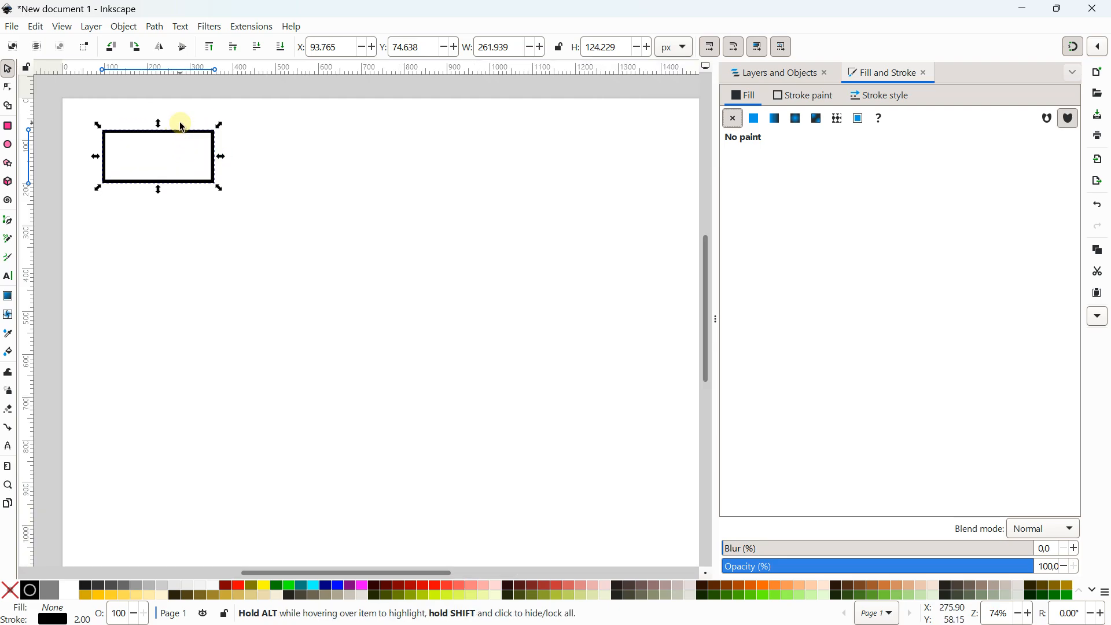
pyautogui.moveTo(184, 132); pyautogui.dragTo(186, 128)
pyautogui.scroll(-1, 229, 152)
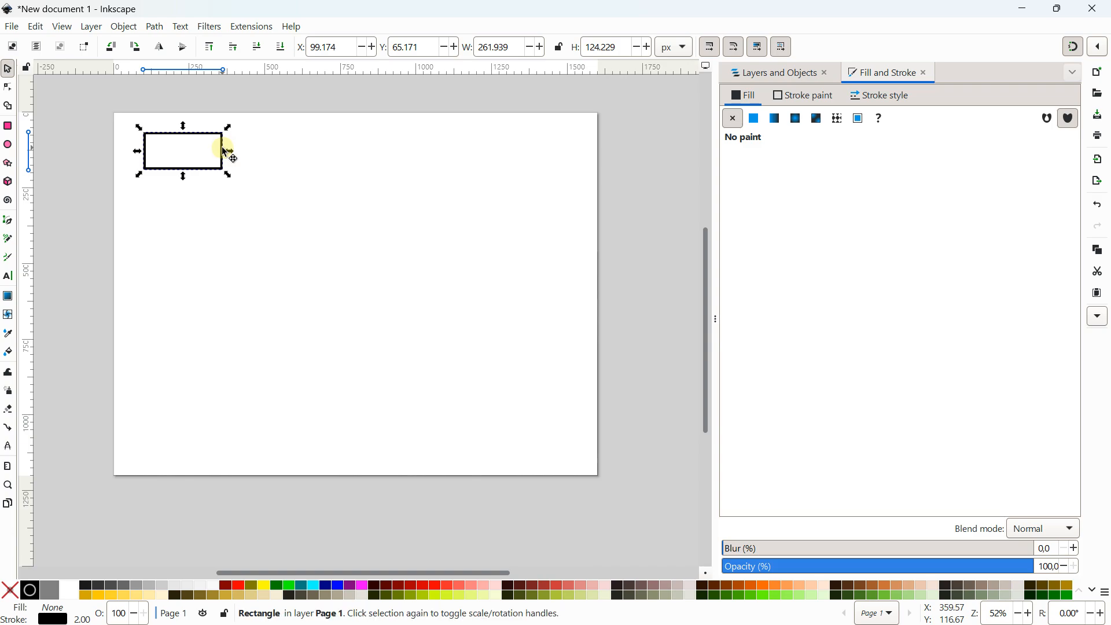
pyautogui.moveTo(224, 151); pyautogui.dragTo(334, 149)
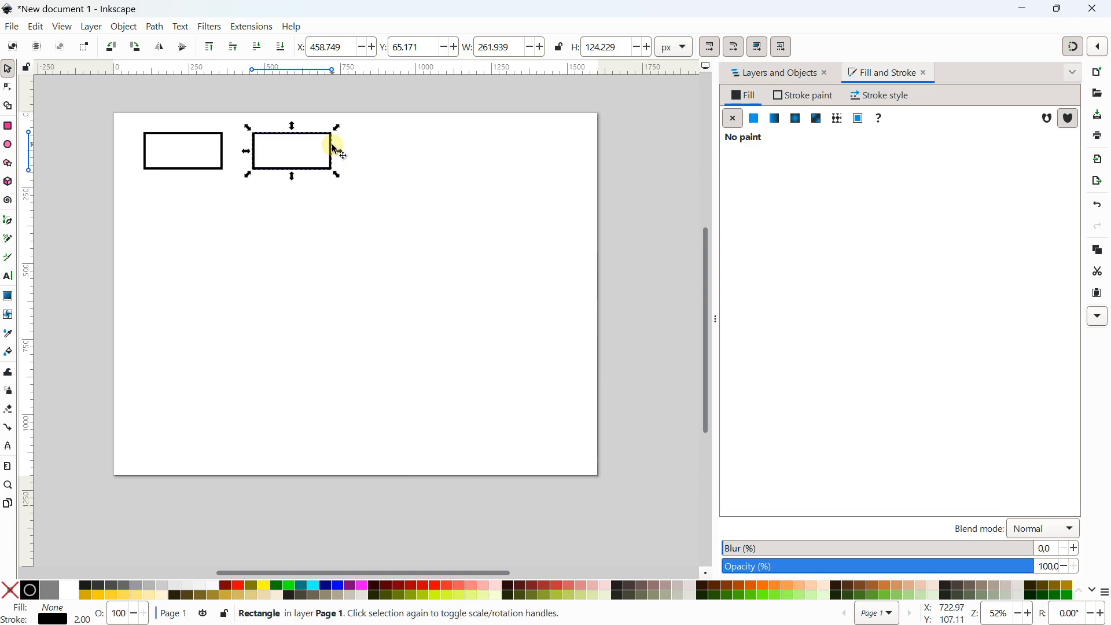
pyautogui.moveTo(334, 150); pyautogui.dragTo(564, 139)
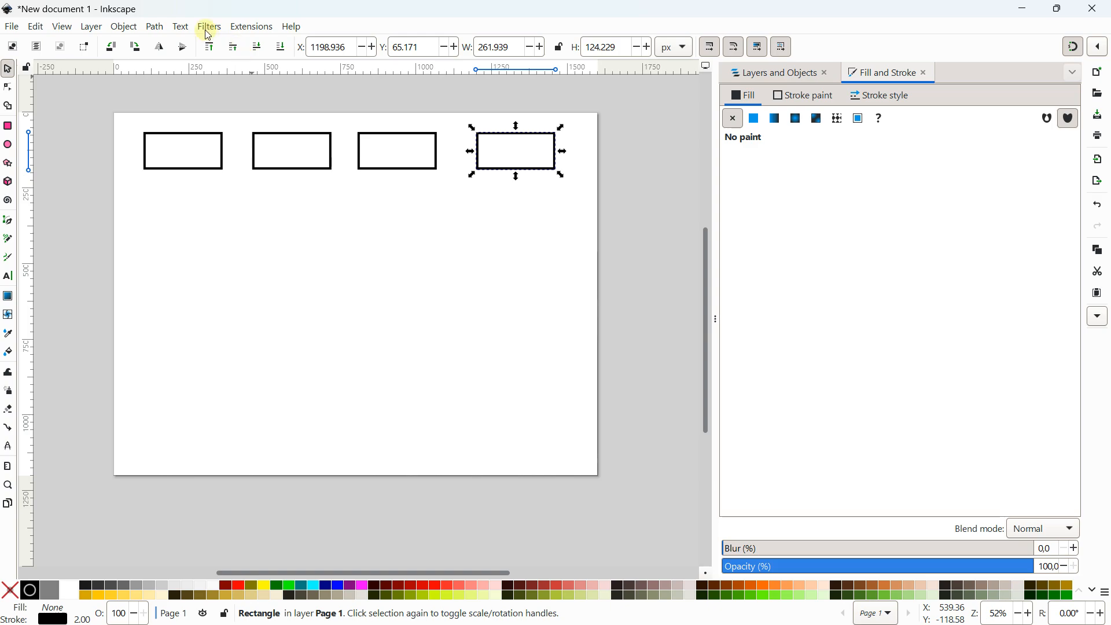
# - Align the four rectangles' top edges relative to the first selected and make the horizontal gaps between them equal
pyautogui.click(162, 29)
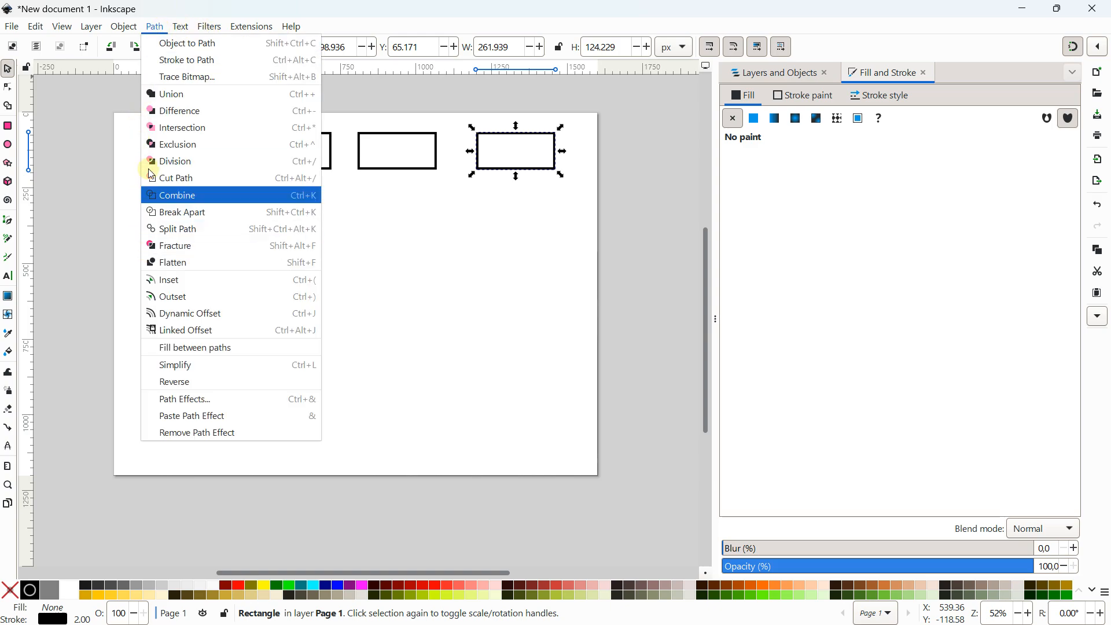
pyautogui.moveTo(125, 27)
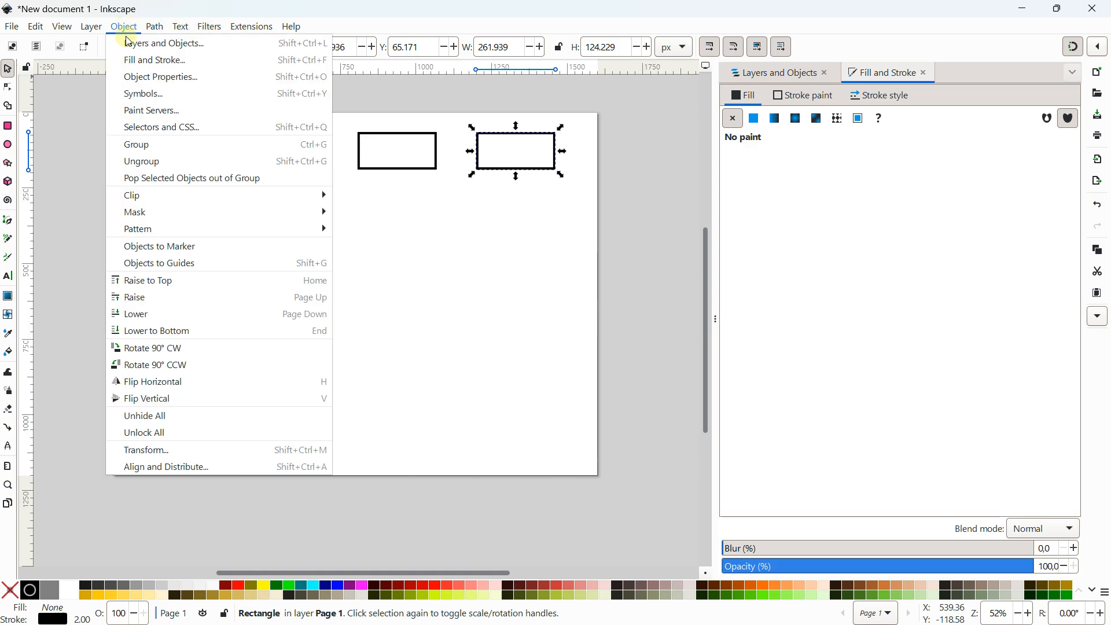
pyautogui.click(160, 466)
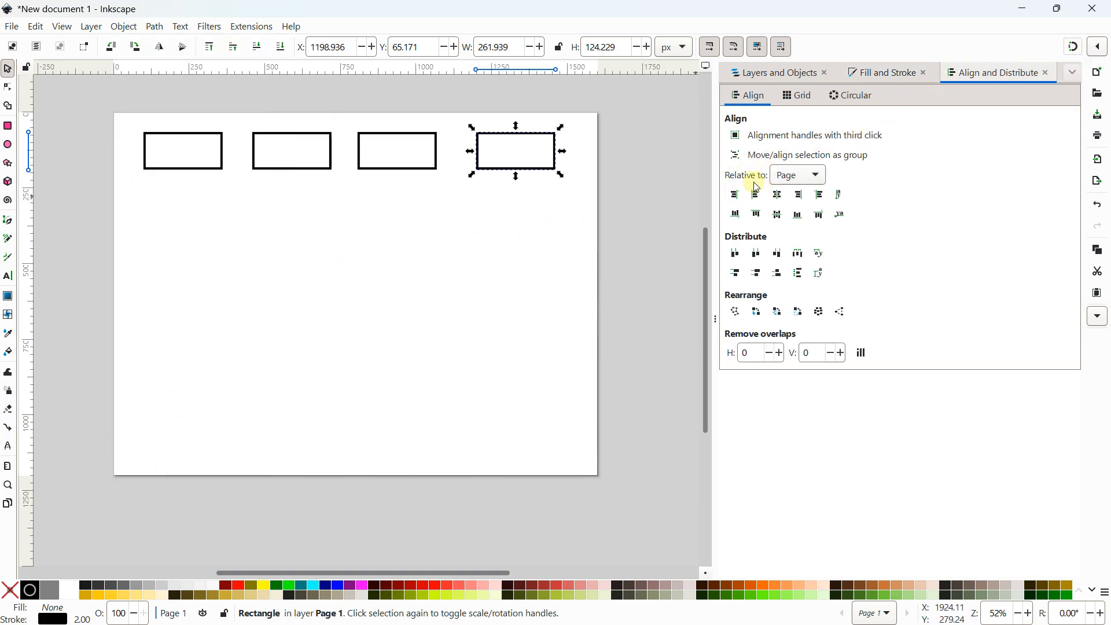
pyautogui.click(803, 178)
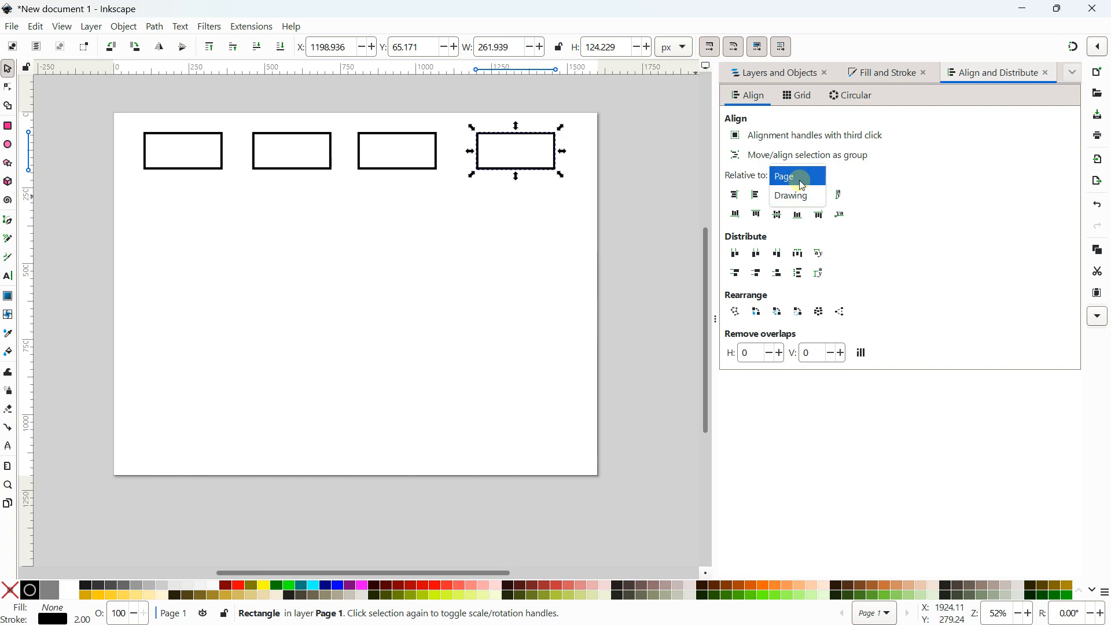
pyautogui.click(802, 184)
pyautogui.moveTo(101, 104); pyautogui.dragTo(615, 207)
pyautogui.click(810, 180)
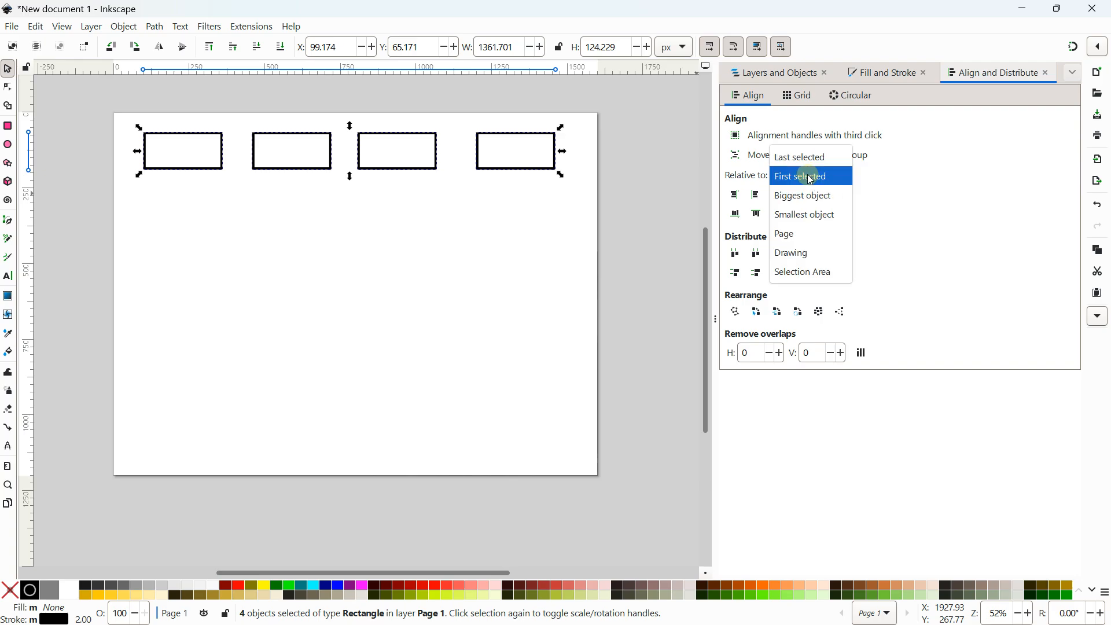
pyautogui.click(810, 178)
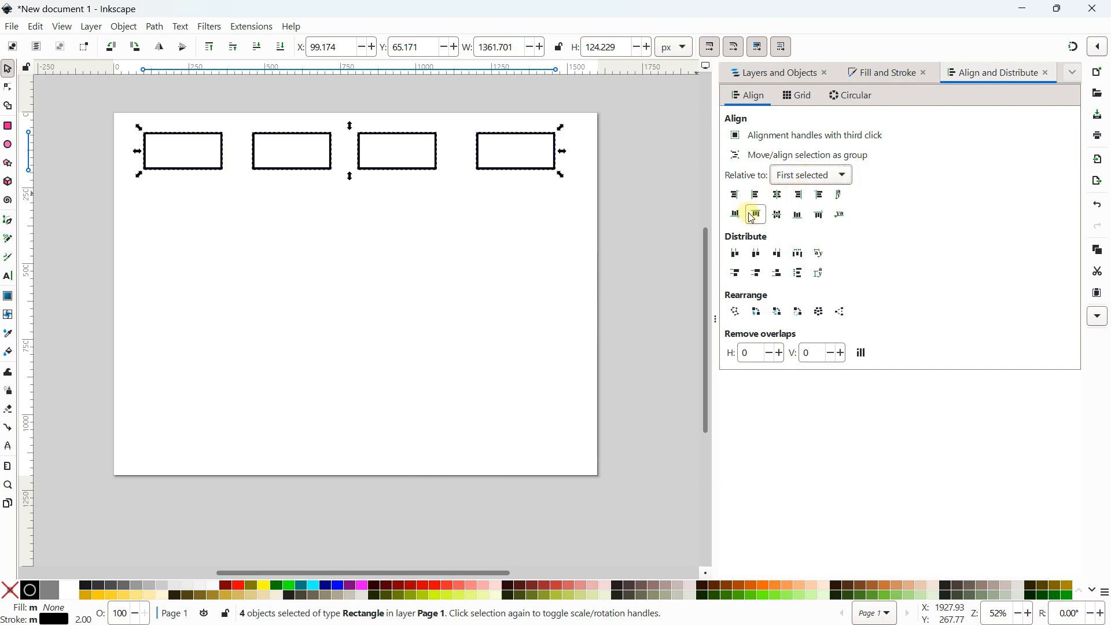
pyautogui.click(752, 217)
pyautogui.click(801, 259)
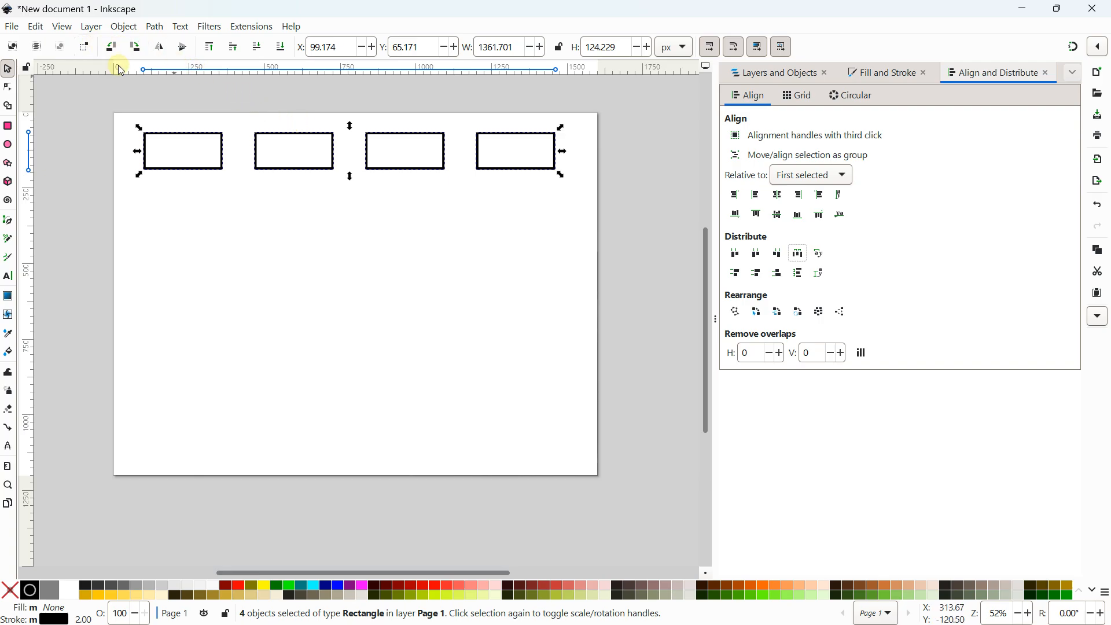
# - Group the four rectangles and centre the group horizontally relative to the page
pyautogui.rightClick(198, 139)
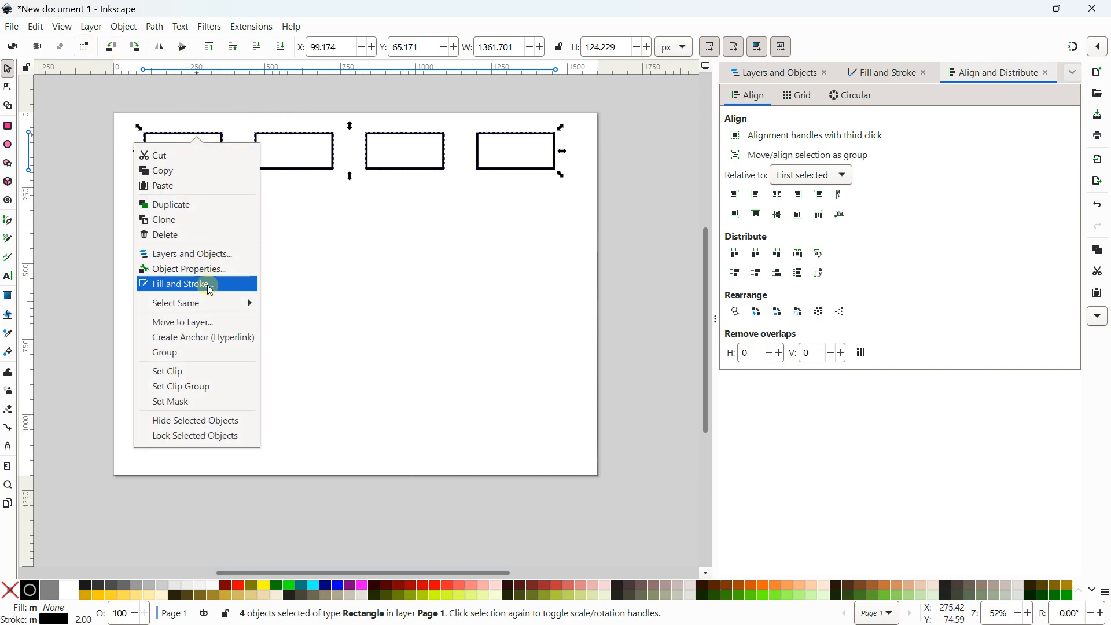
pyautogui.click(214, 350)
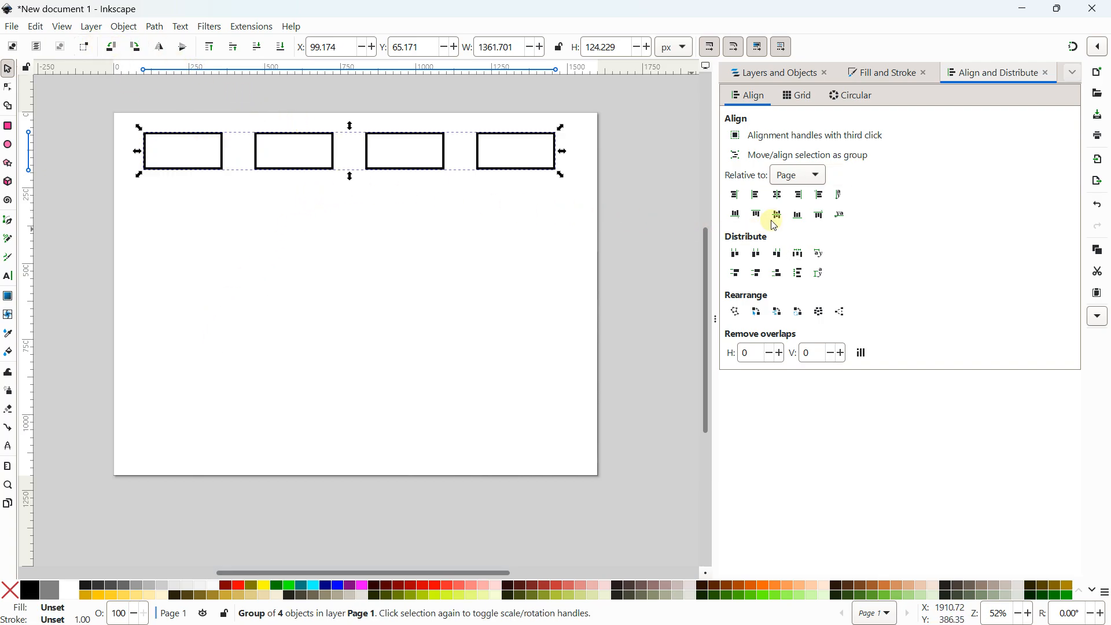
pyautogui.click(789, 75)
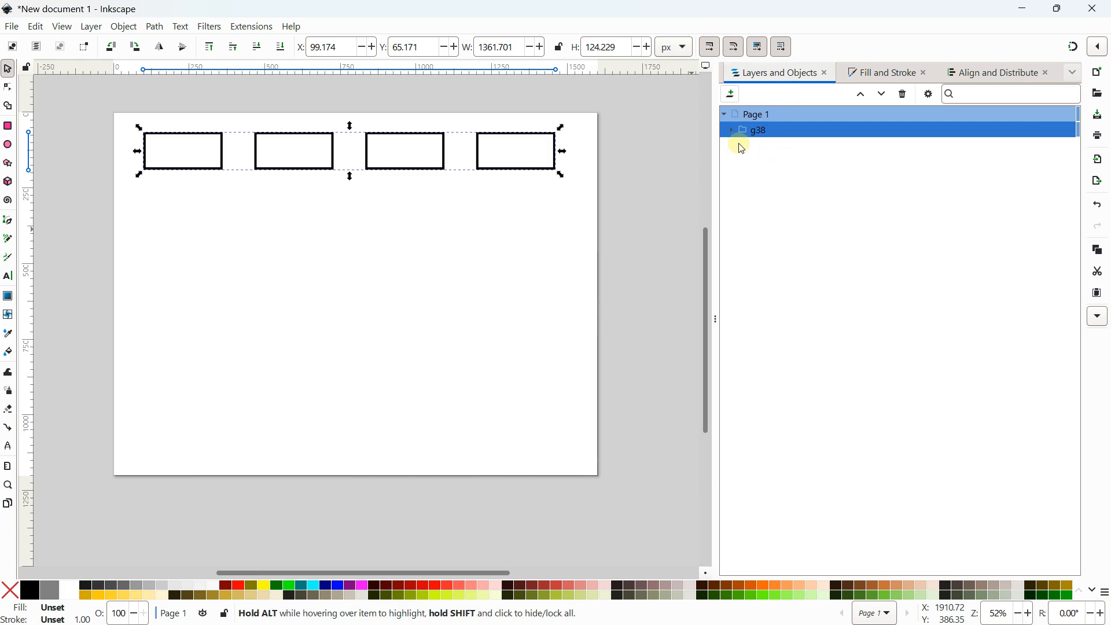
pyautogui.click(1007, 72)
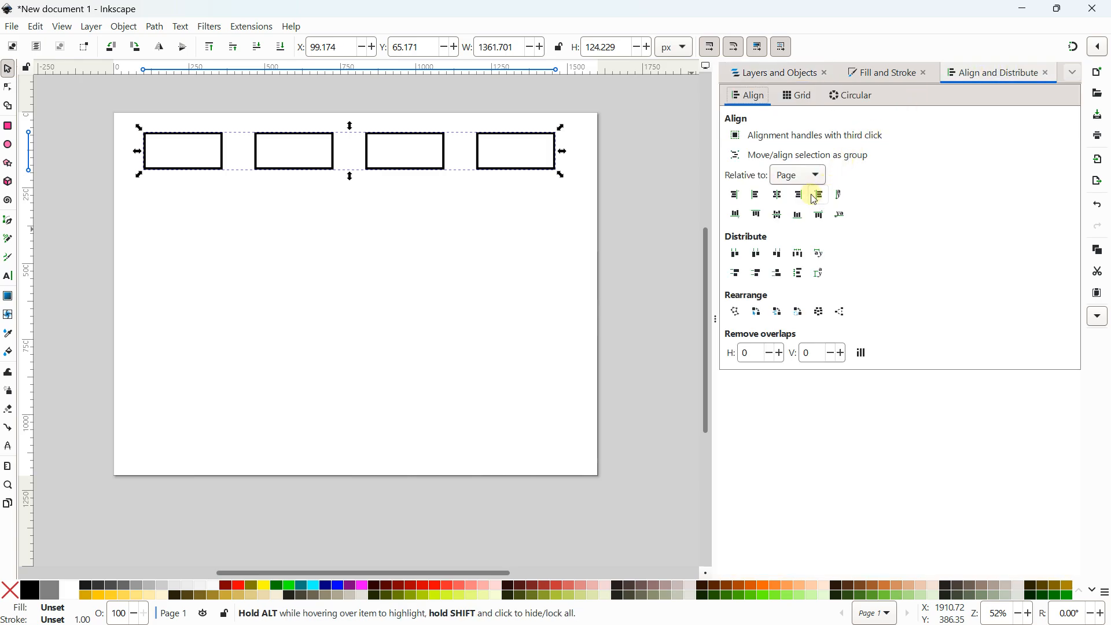
pyautogui.click(777, 195)
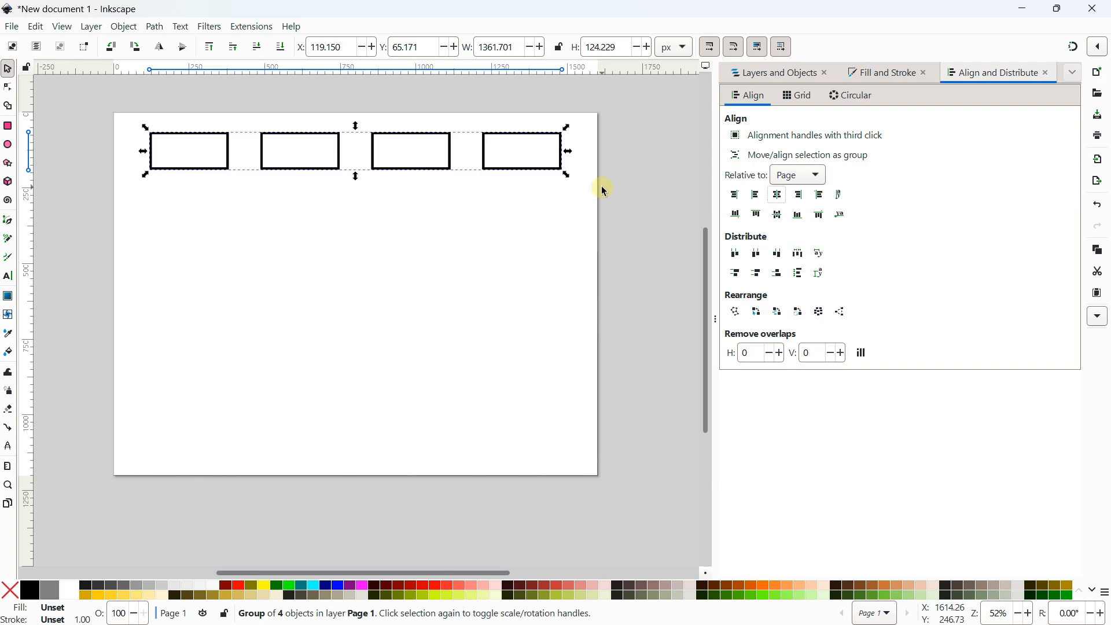
# - Duplicate the grouped row down the page to make six rows, with the lowest at about Y 1010 px
pyautogui.moveTo(408, 168); pyautogui.dragTo(406, 242)
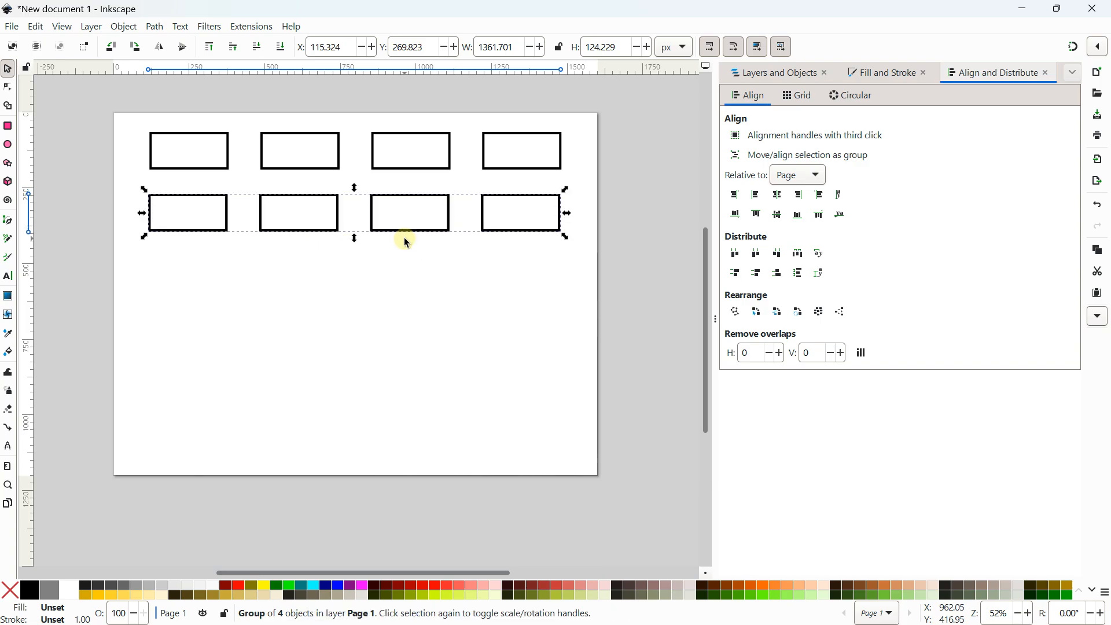
pyautogui.click(393, 239)
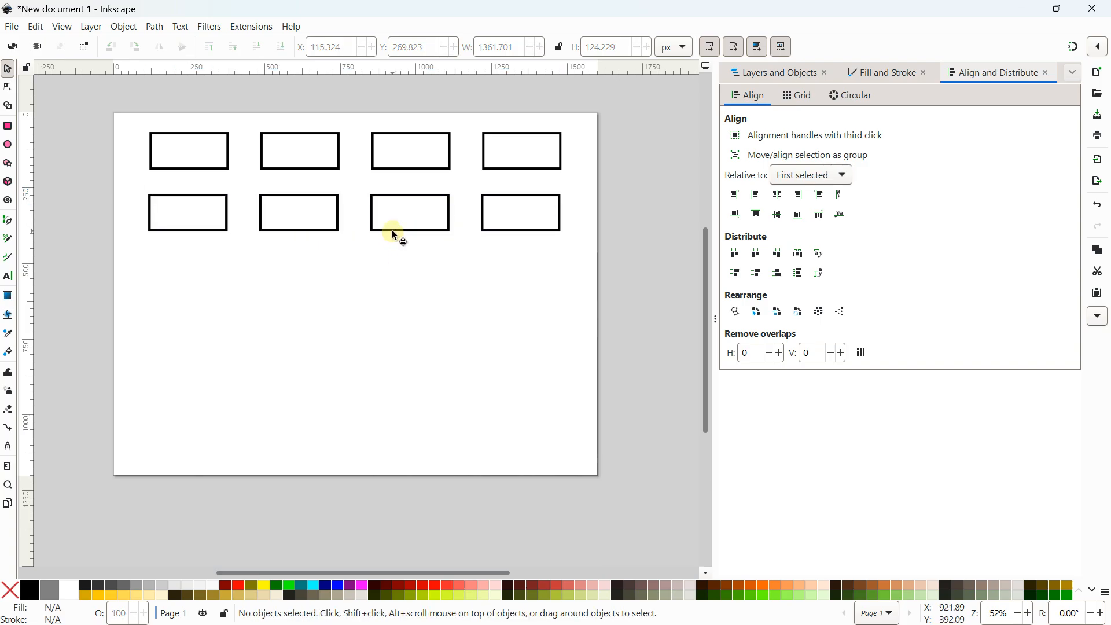
pyautogui.moveTo(394, 234); pyautogui.dragTo(405, 460)
pyautogui.hotkey('ctrl', 'd')
pyautogui.hotkey('ctrl', 'd')
pyautogui.hotkey('ctrl', 'd')
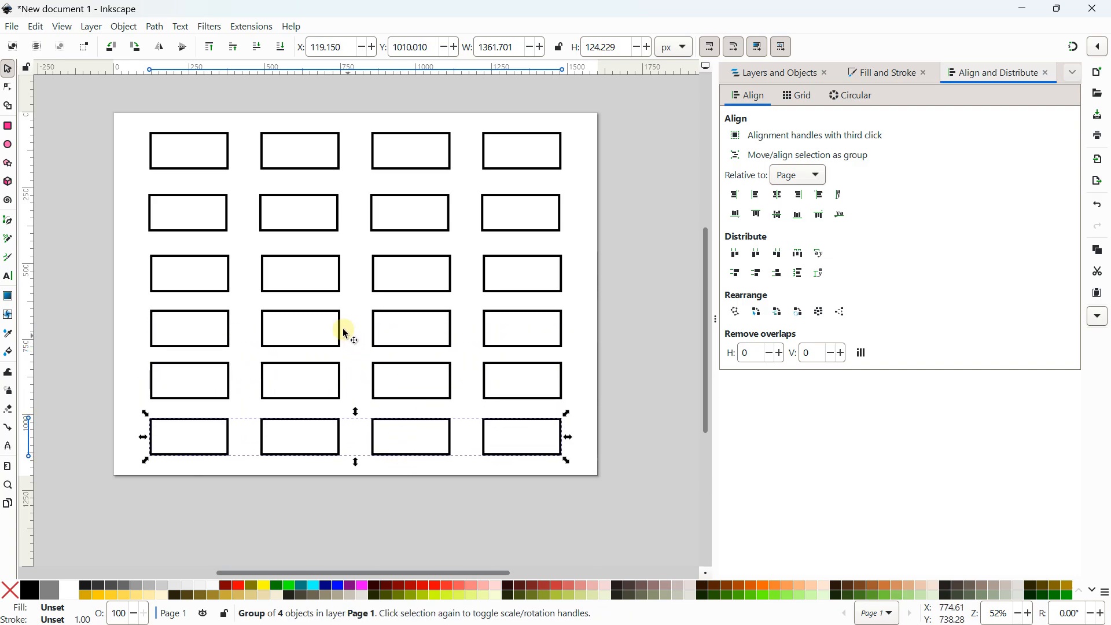
# - Centre all six rows on a common vertical axis relative to the first selected, and make the vertical gaps between them equal
pyautogui.click(69, 141)
pyautogui.moveTo(70, 94); pyautogui.dragTo(639, 507)
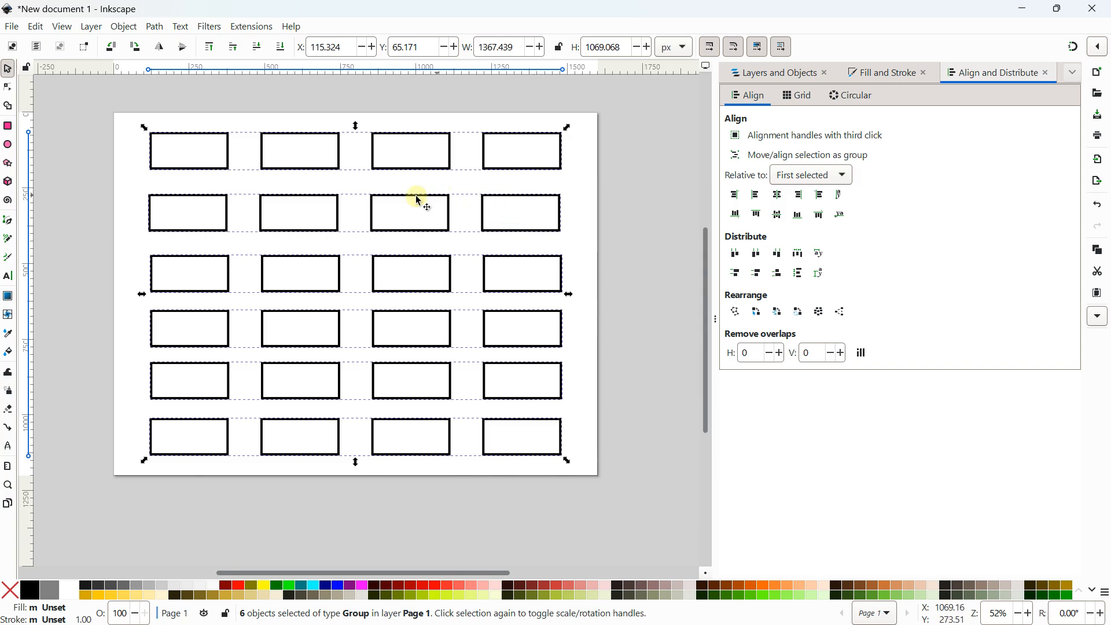
pyautogui.click(837, 175)
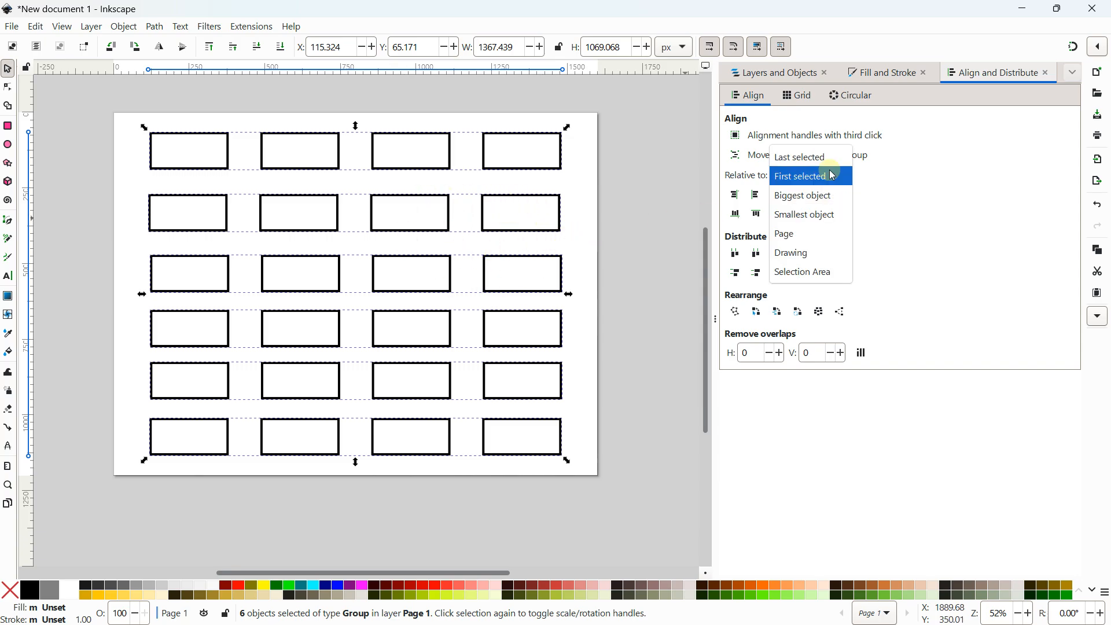
pyautogui.click(802, 179)
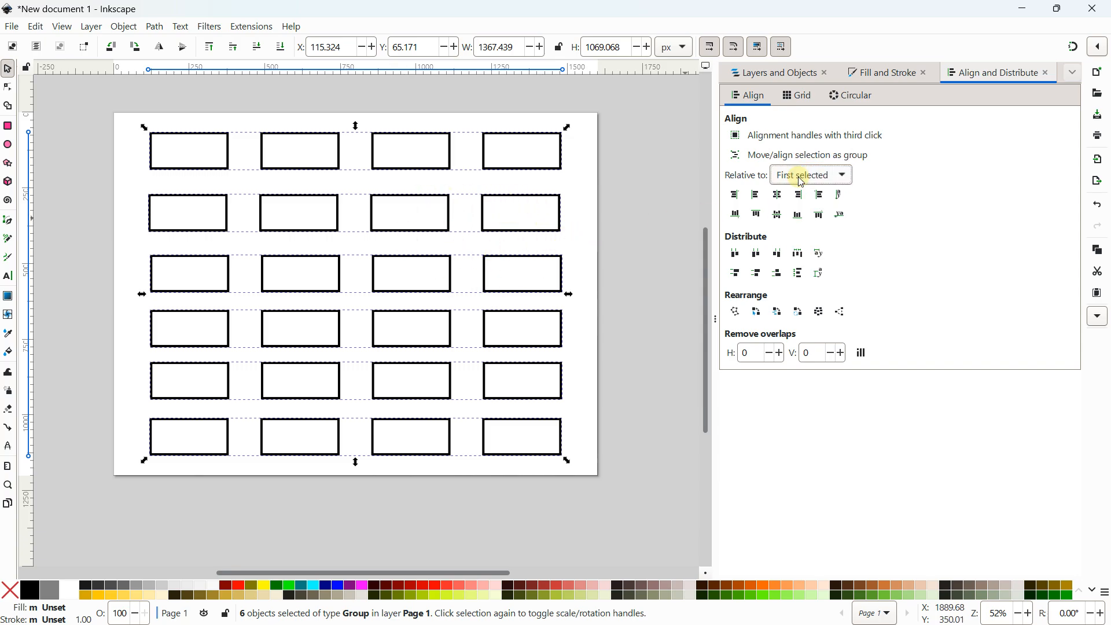
pyautogui.click(782, 203)
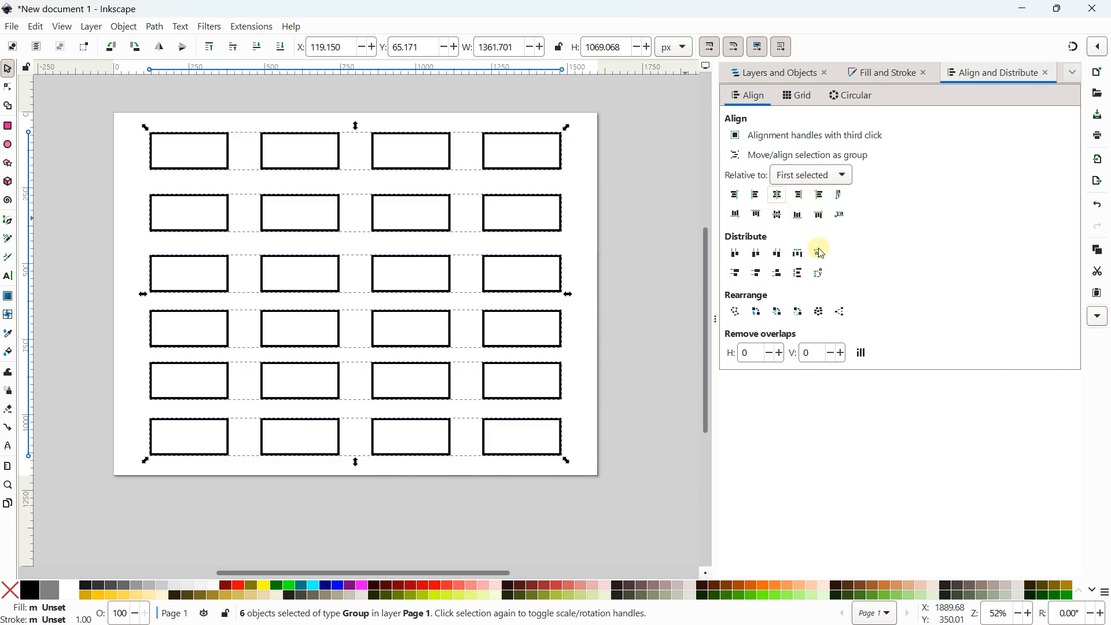
pyautogui.click(799, 276)
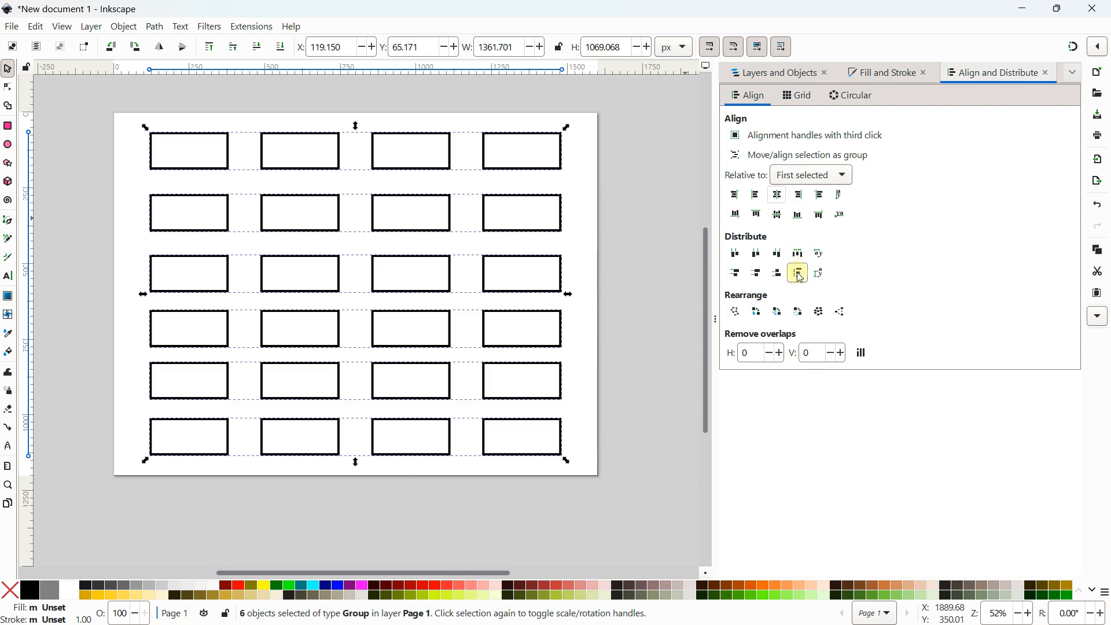
pyautogui.click(676, 237)
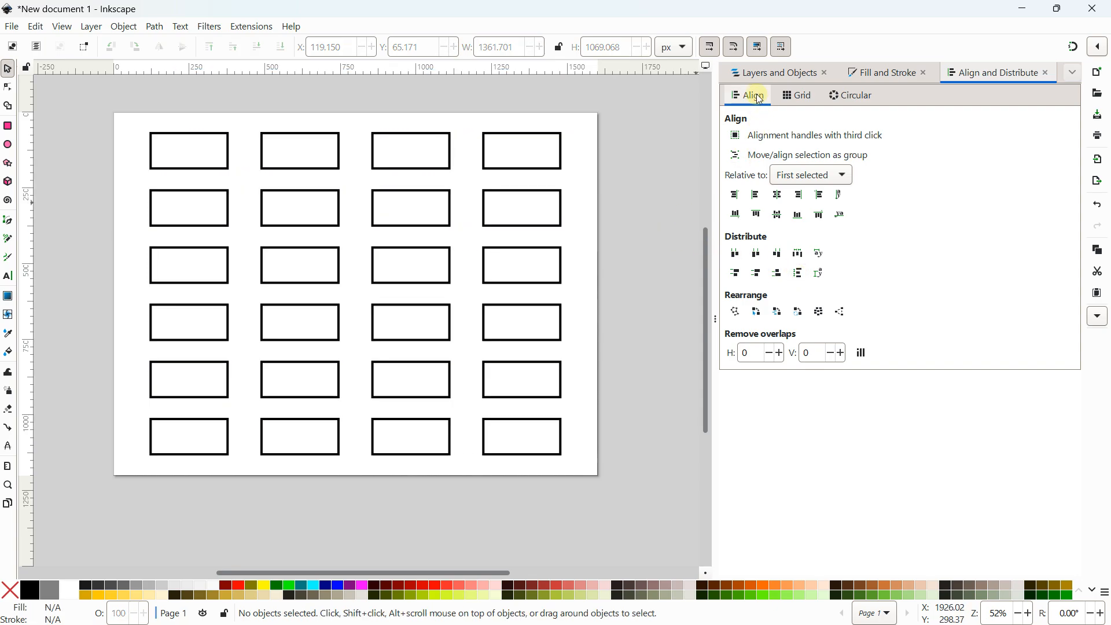
# - Select all six grouped rows of rectangles and combine them into one parent group
pyautogui.click(758, 73)
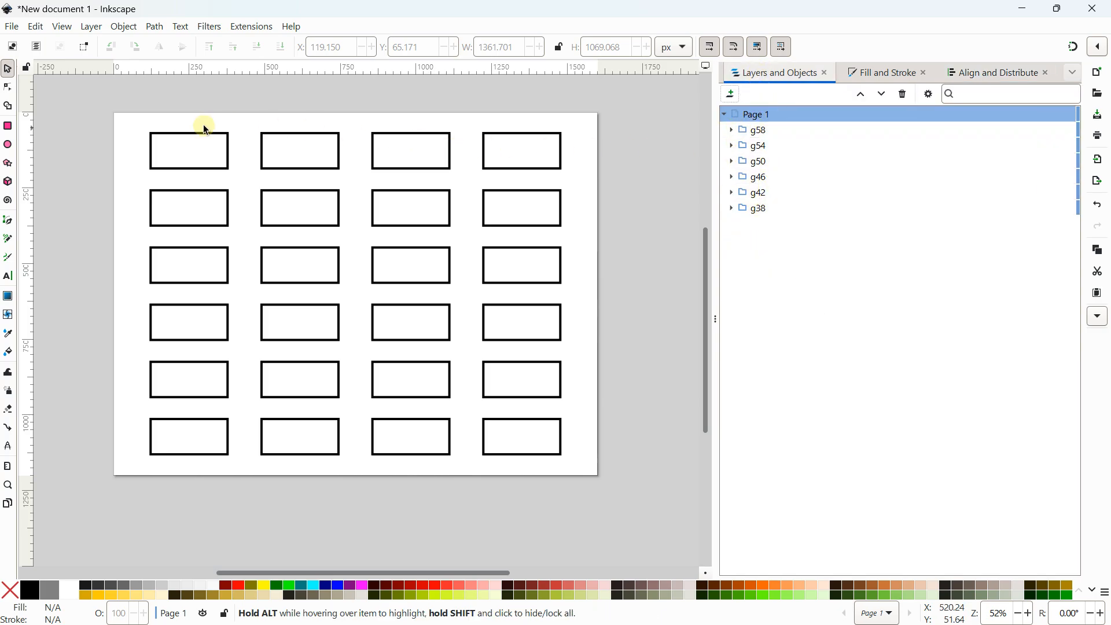
pyautogui.moveTo(86, 103); pyautogui.dragTo(634, 501)
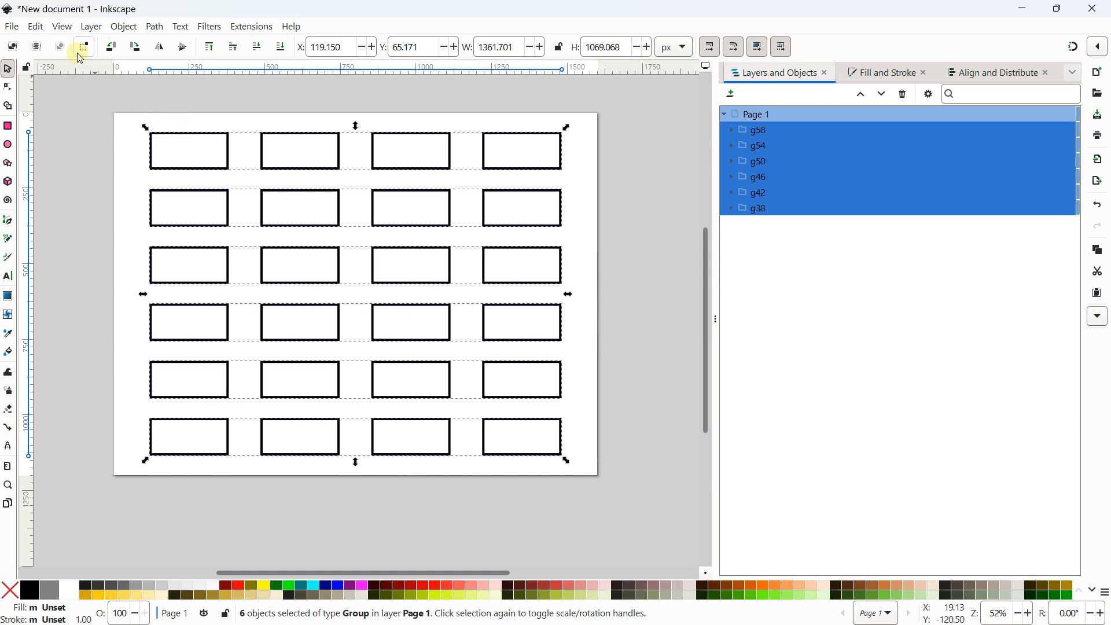
pyautogui.click(124, 27)
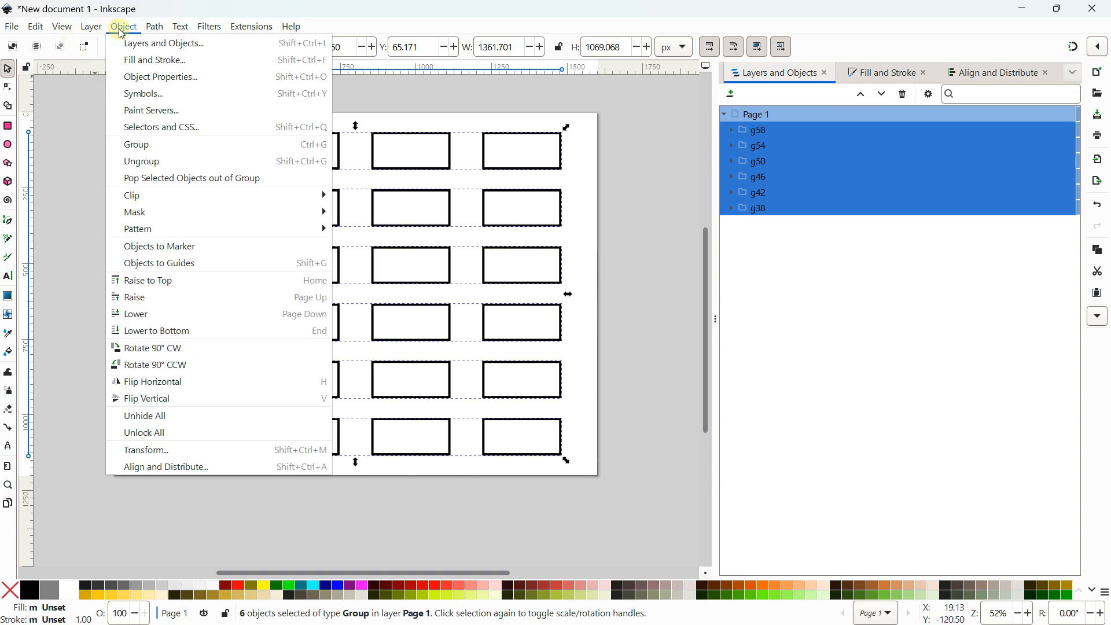
pyautogui.click(137, 144)
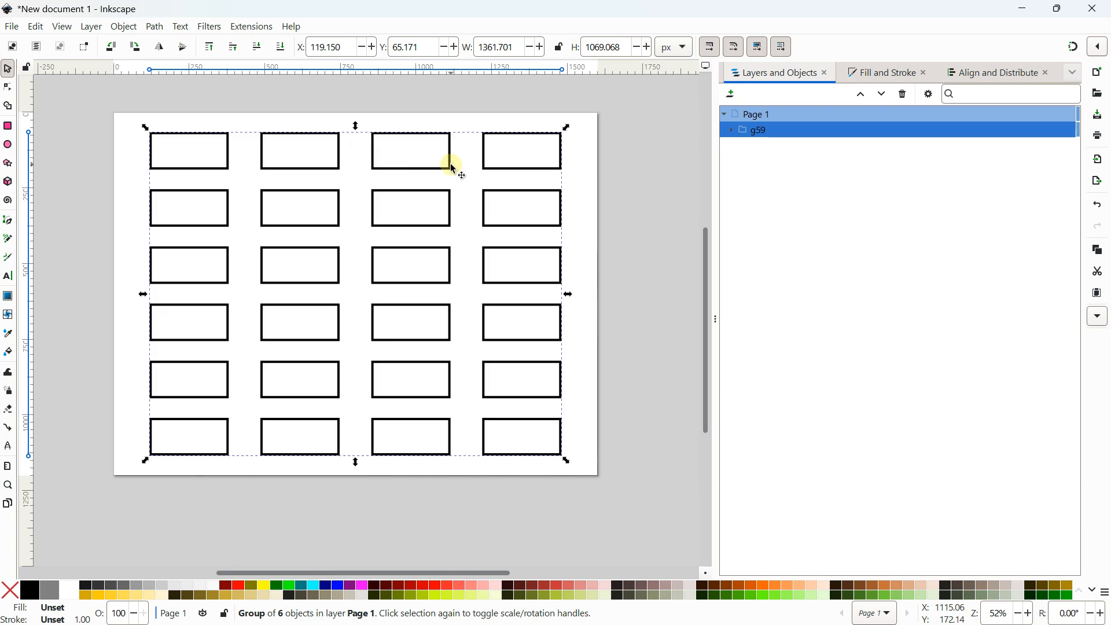
# - Shift the parent group off-centre, centre it horizontally and vertically relative to the page, and close the alignment dialog
pyautogui.moveTo(442, 169)
pyautogui.mouseDown()
pyautogui.moveTo(317, 137)
pyautogui.moveTo(470, 114)
pyautogui.moveTo(421, 206)
pyautogui.moveTo(447, 165)
pyautogui.mouseUp()
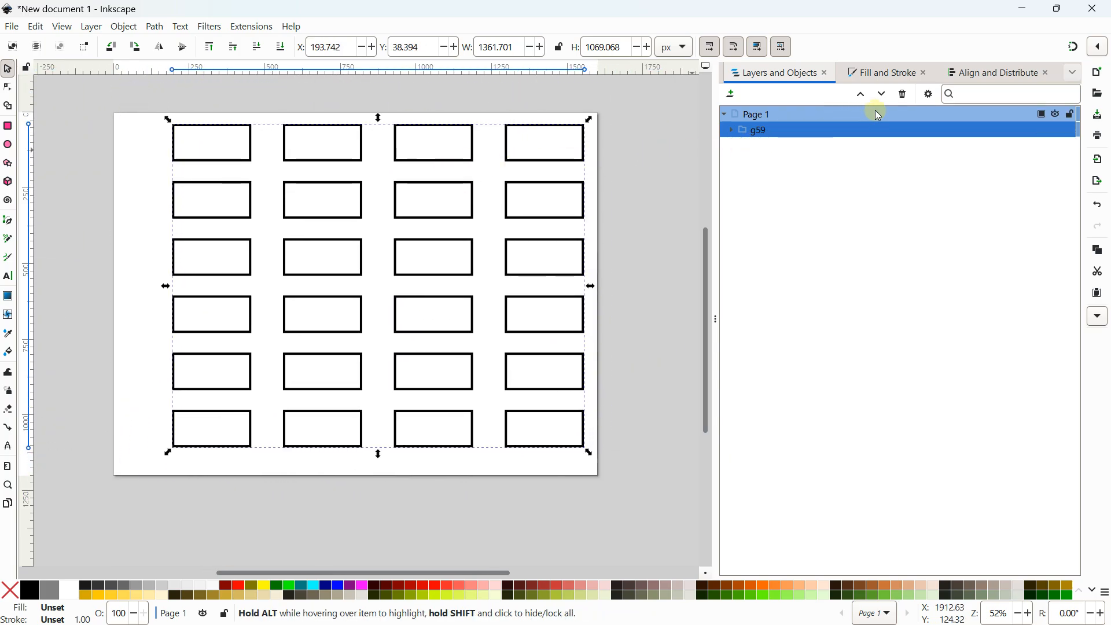
pyautogui.click(970, 72)
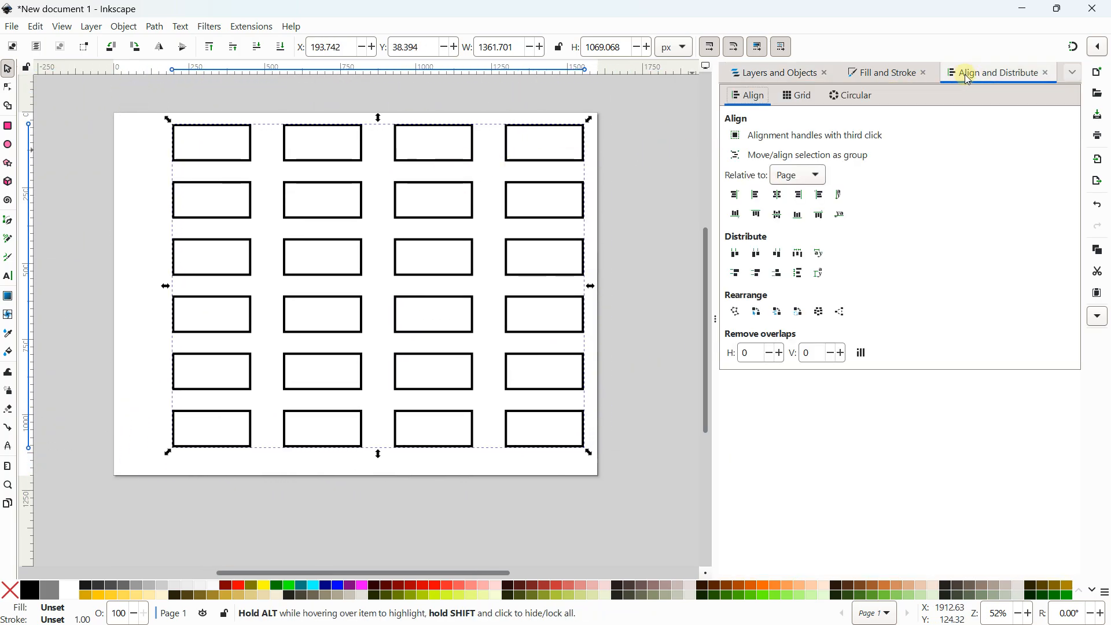
pyautogui.click(779, 196)
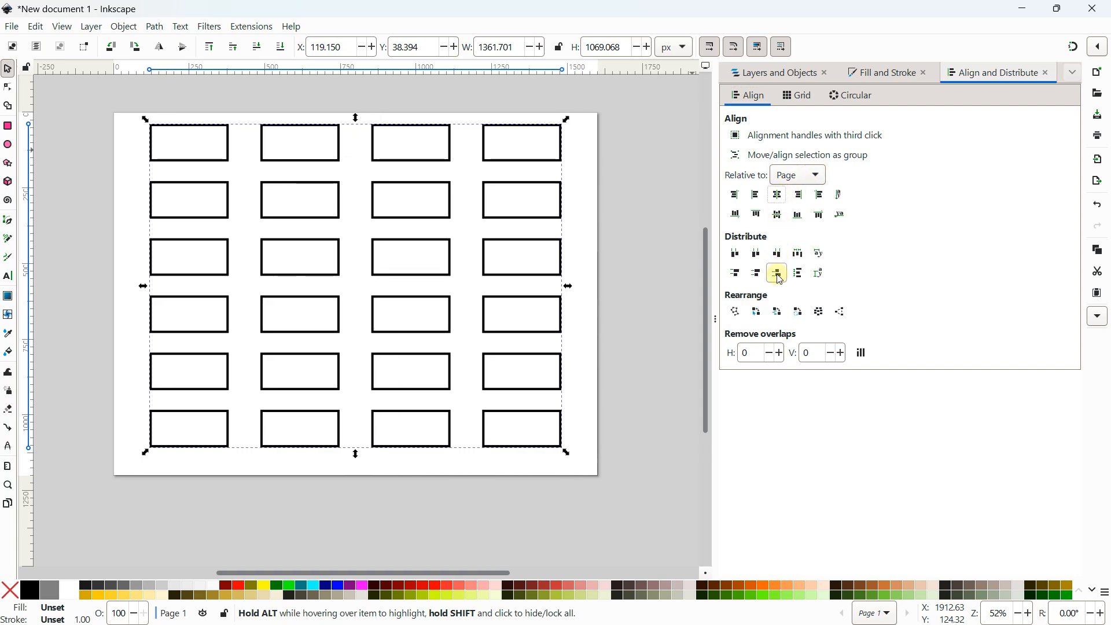
pyautogui.click(781, 222)
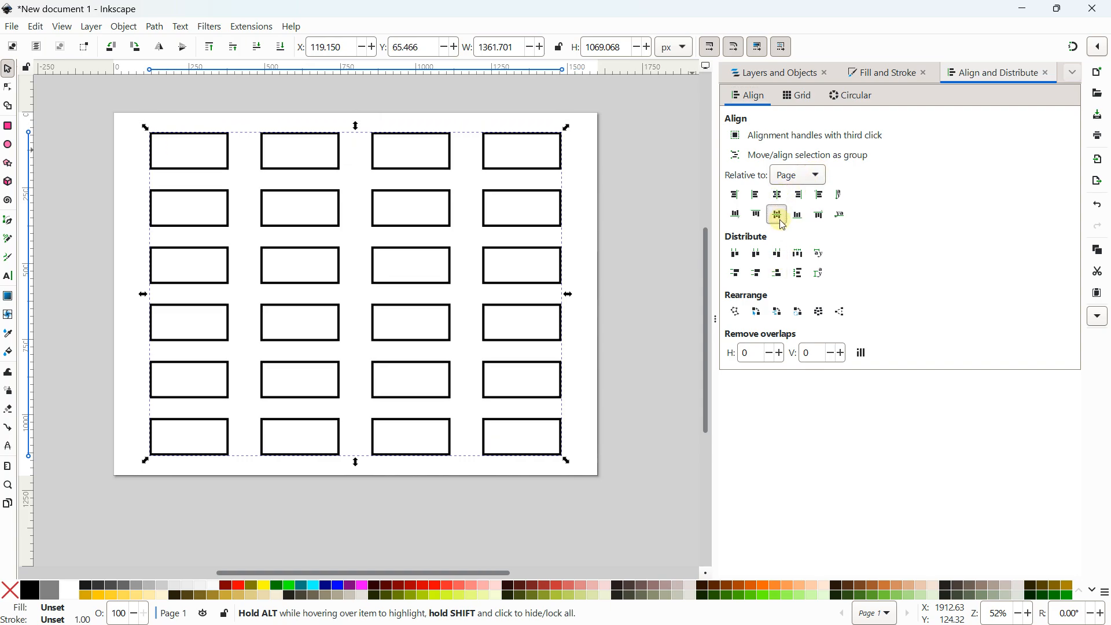
pyautogui.click(1046, 74)
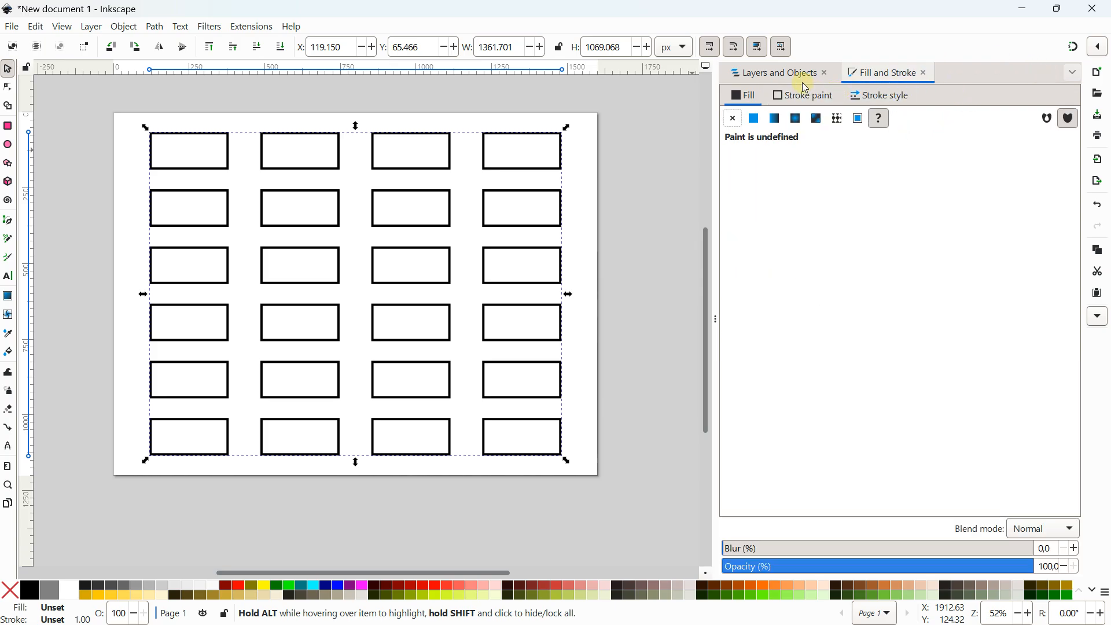
# - Examine how the row groups and their rectangles are nested inside the parent group in the object list
pyautogui.click(778, 81)
pyautogui.click(688, 166)
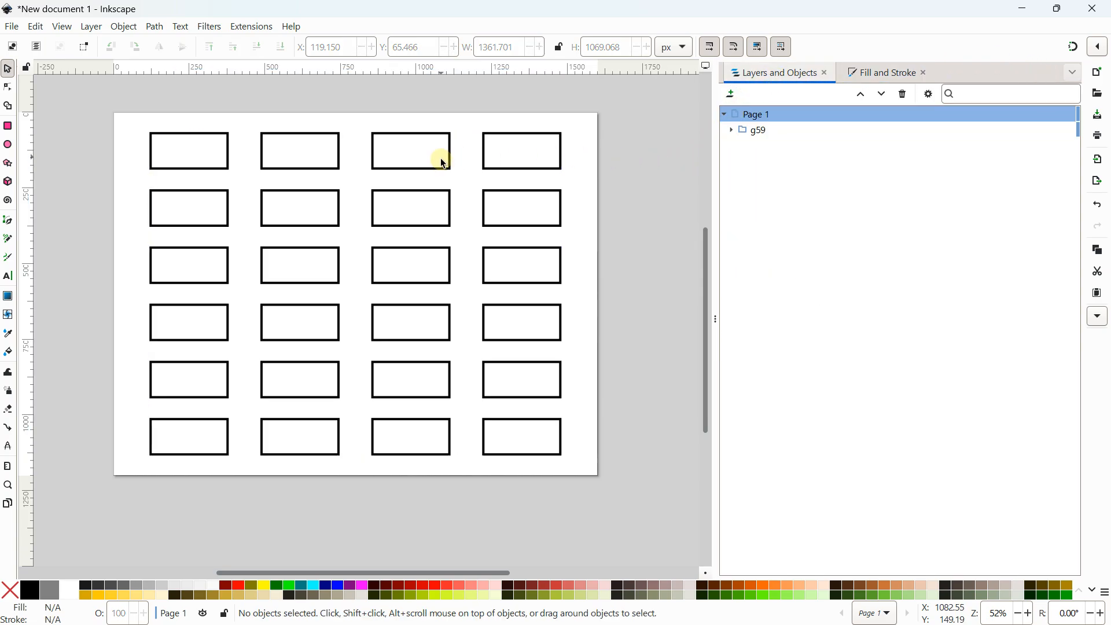
pyautogui.click(732, 129)
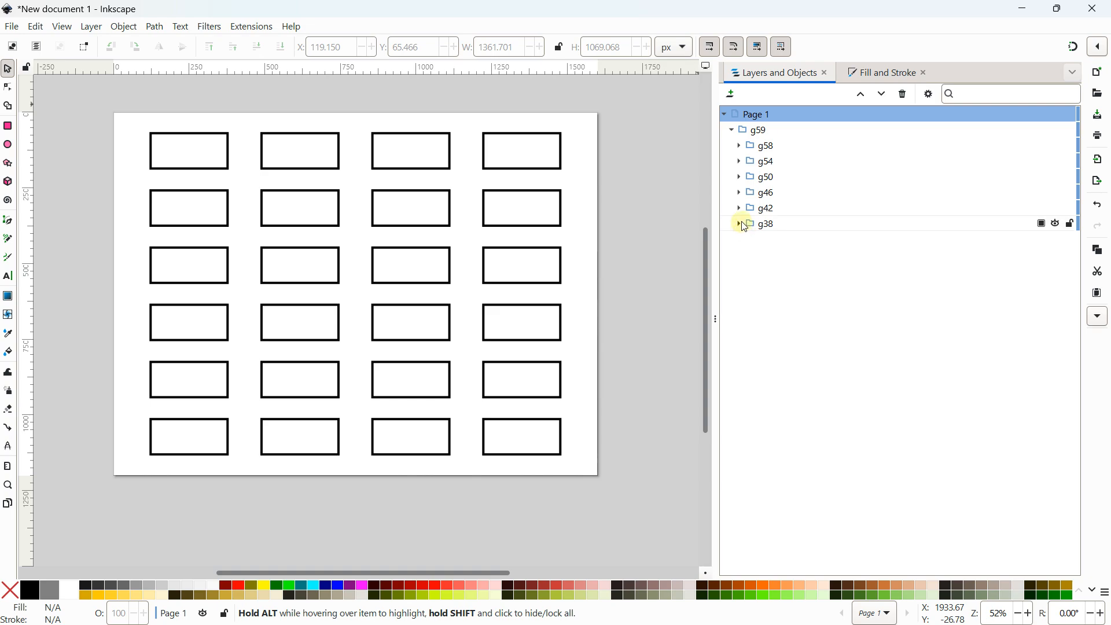
pyautogui.click(739, 147)
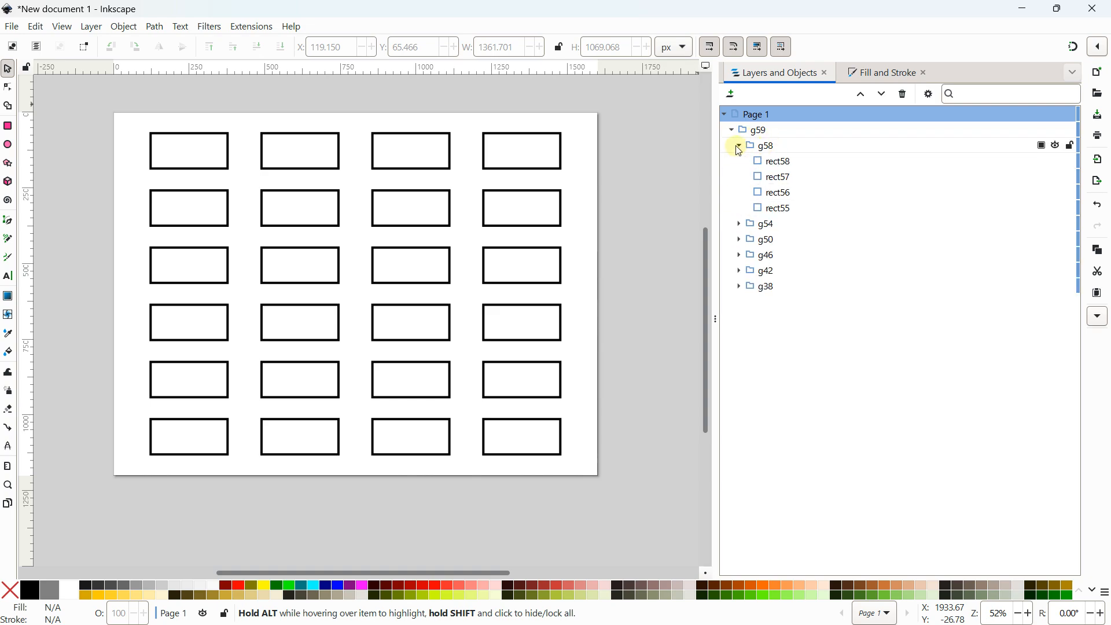
pyautogui.click(739, 148)
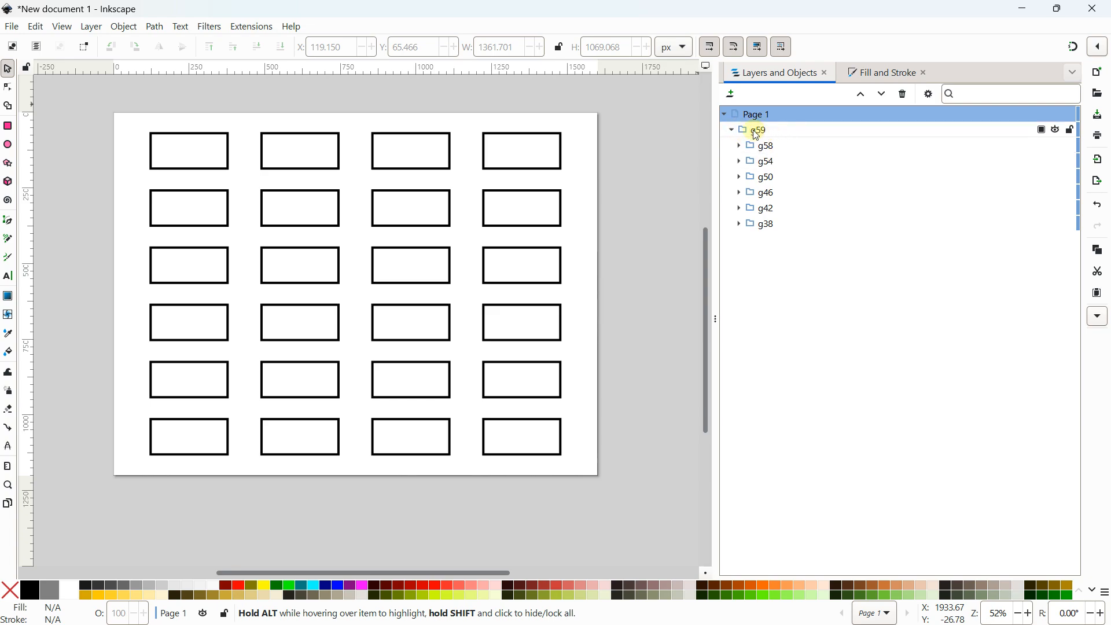
pyautogui.click(756, 134)
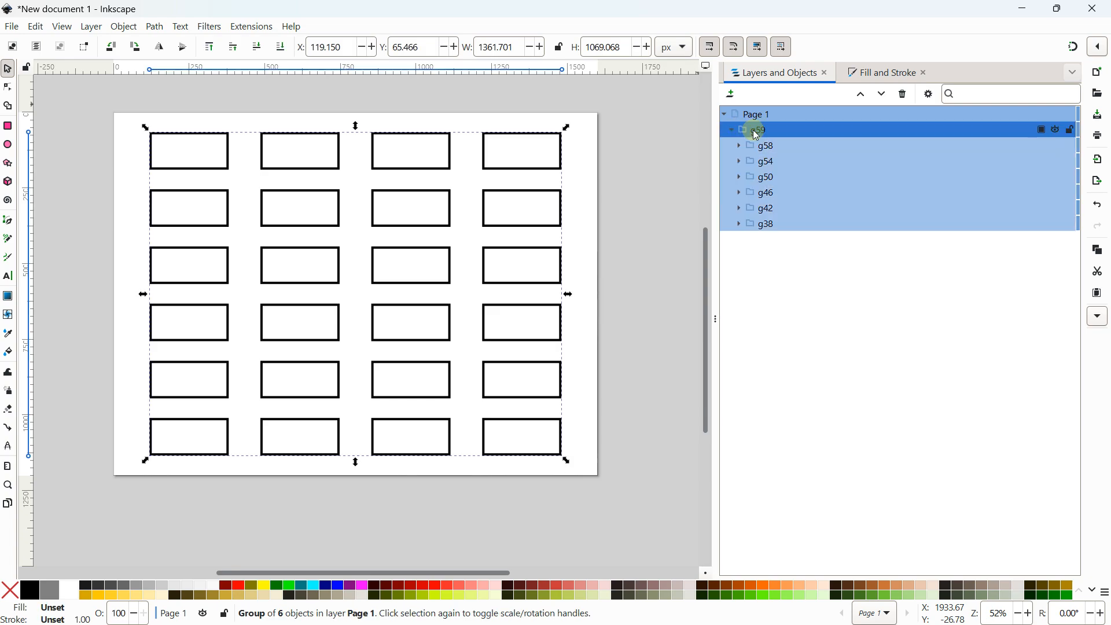
pyautogui.click(630, 146)
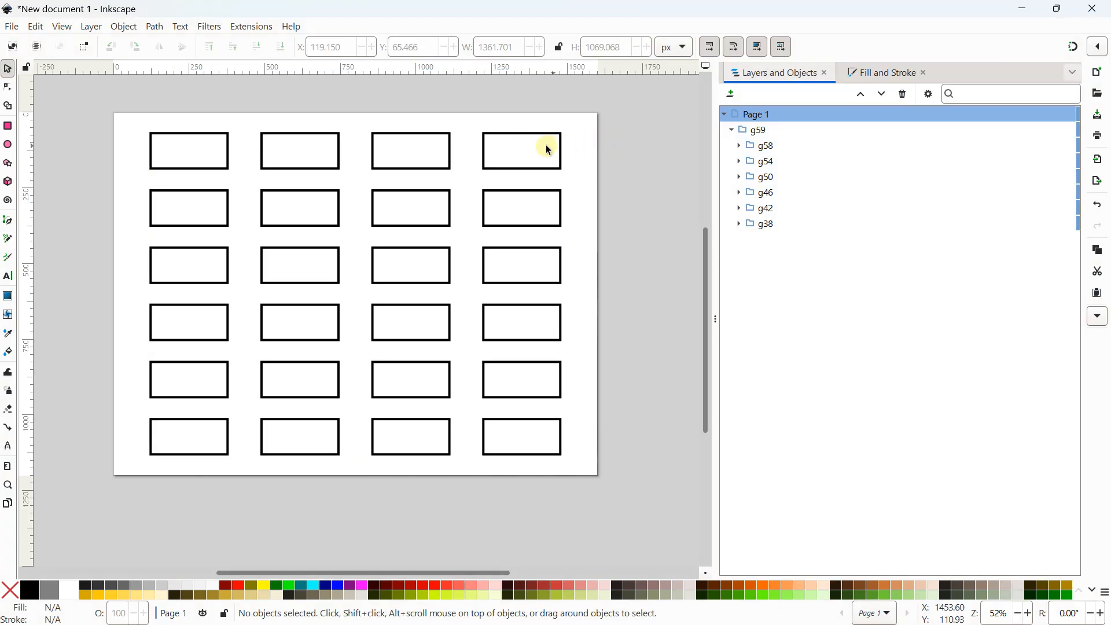
# - Ungroup the parent group into its row groups, and check the top two rows by selecting each separately
pyautogui.click(516, 142)
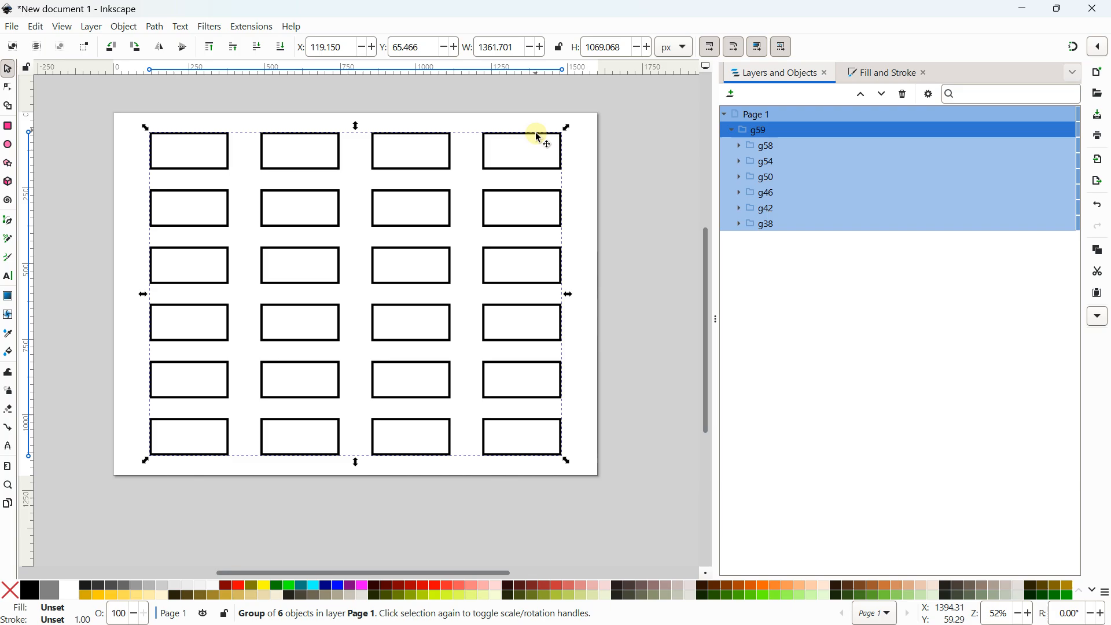
pyautogui.rightClick(524, 173)
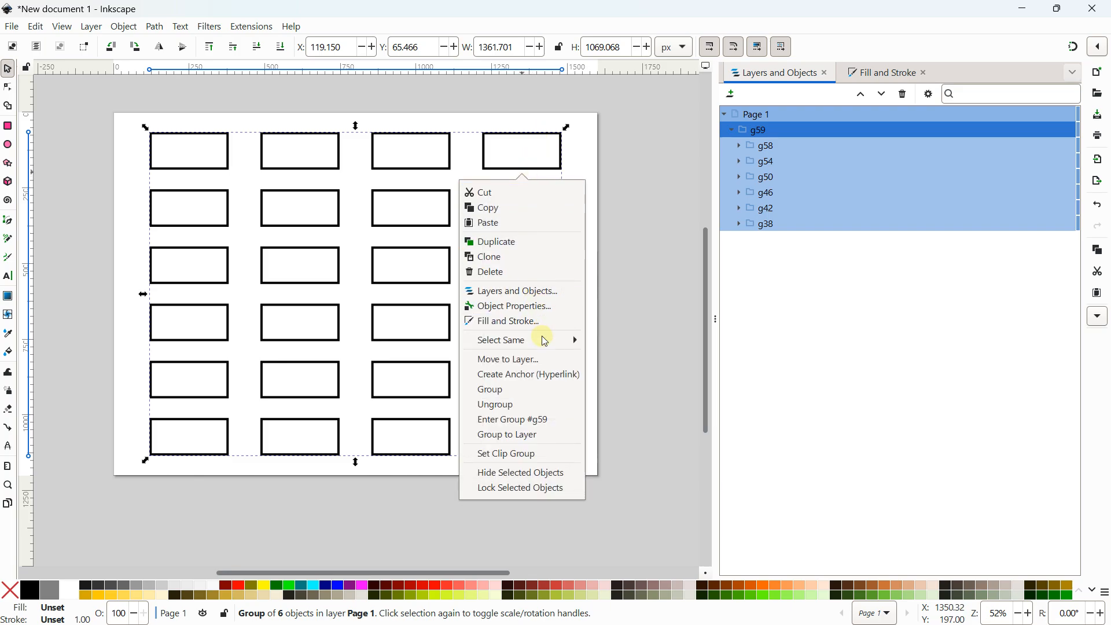
pyautogui.click(539, 405)
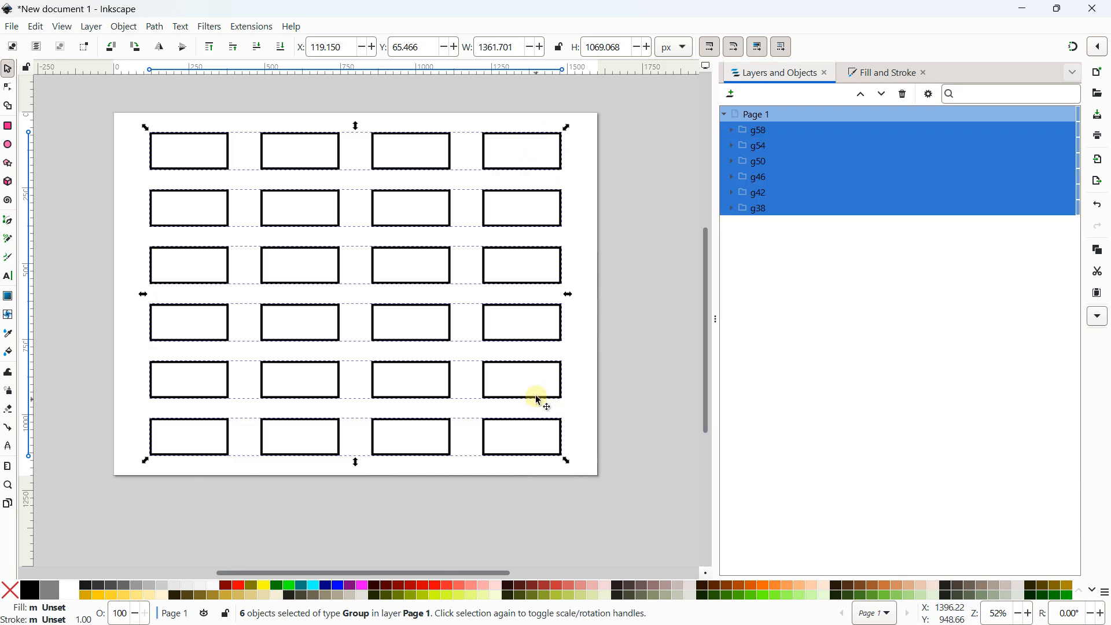
pyautogui.click(593, 167)
pyautogui.click(495, 167)
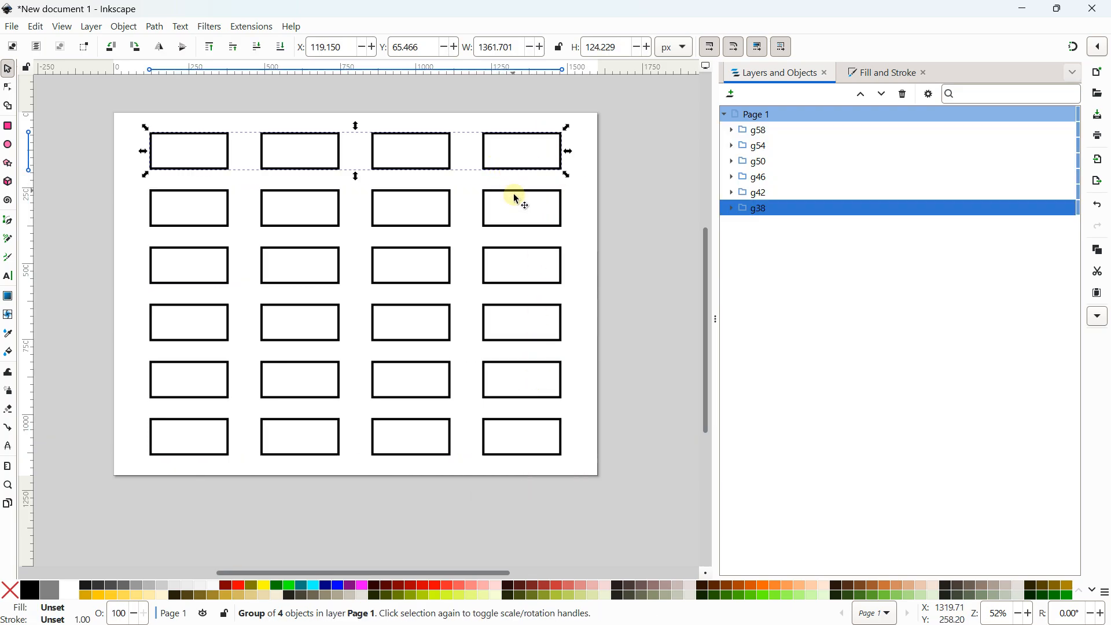
pyautogui.click(526, 233)
pyautogui.click(99, 131)
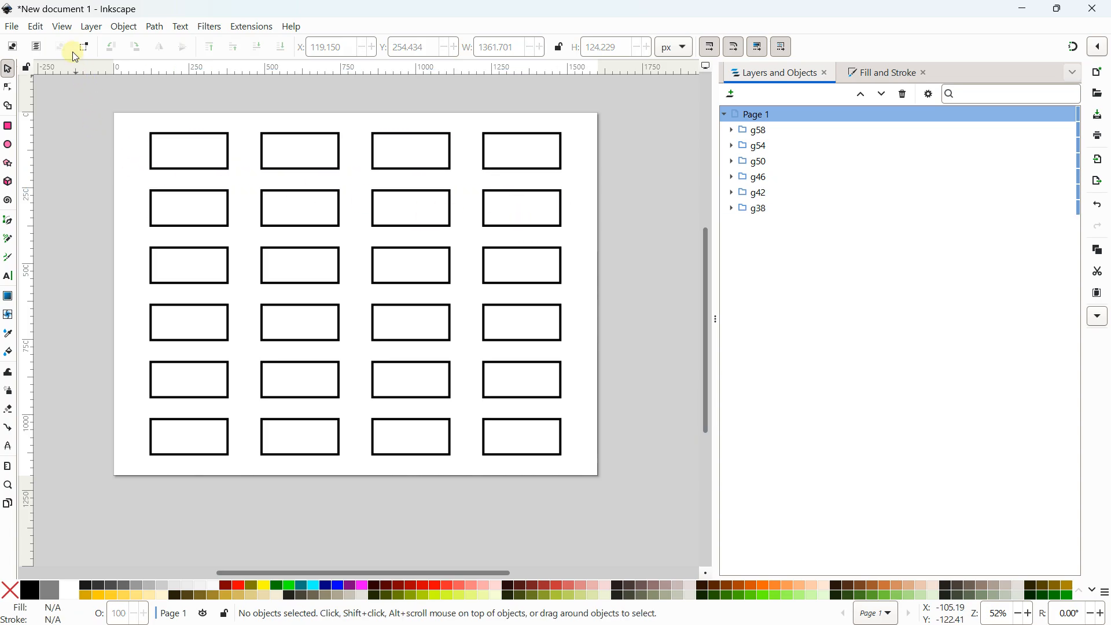
# - Select all six row groups and ungroup them into individual rectangles
pyautogui.moveTo(91, 104); pyautogui.dragTo(636, 530)
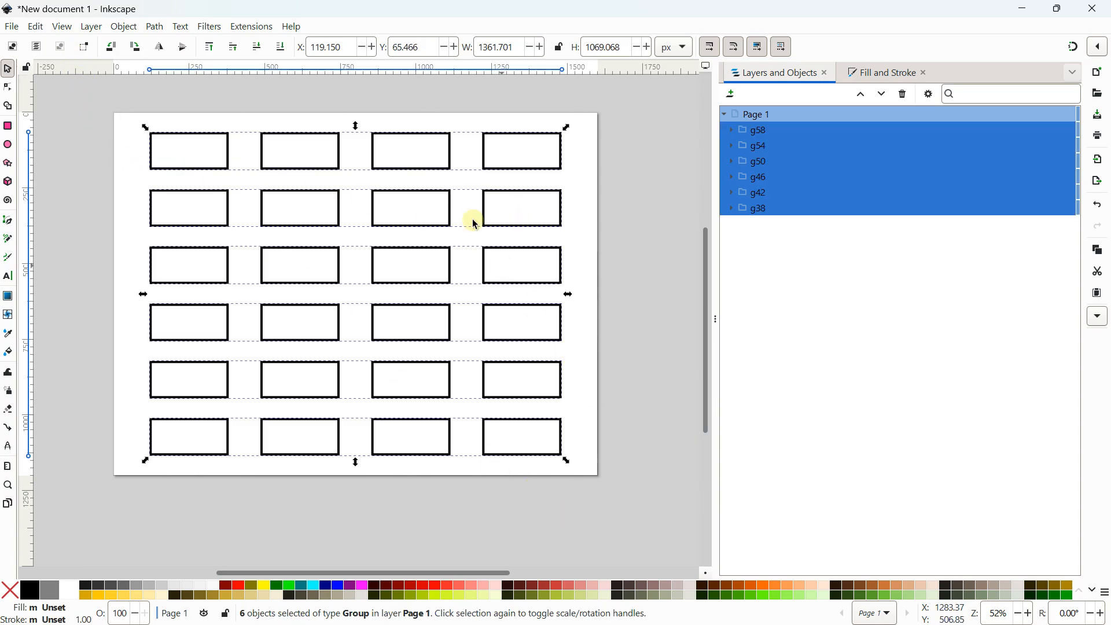
pyautogui.rightClick(499, 196)
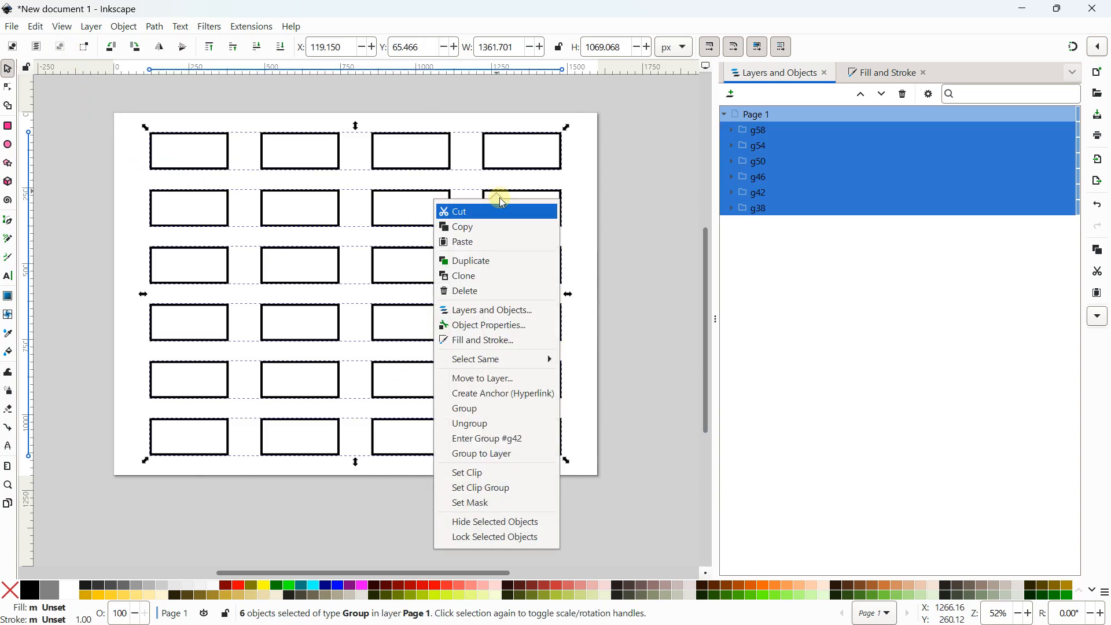
pyautogui.click(501, 423)
pyautogui.click(651, 170)
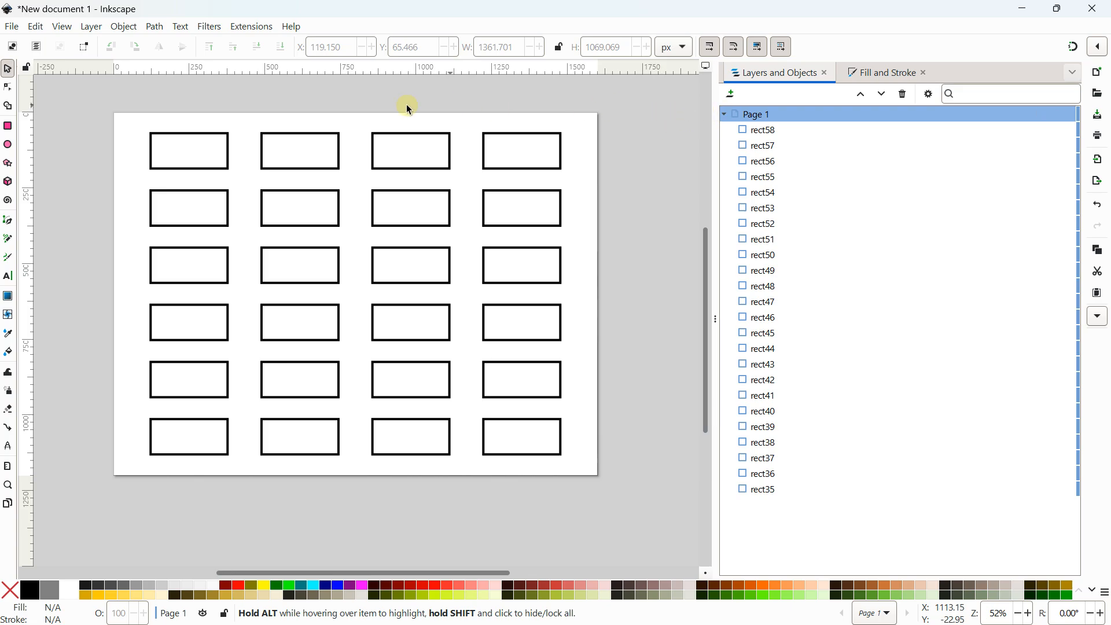
# - Select all the rectangles on the page and delete them
pyautogui.moveTo(91, 106); pyautogui.dragTo(637, 484)
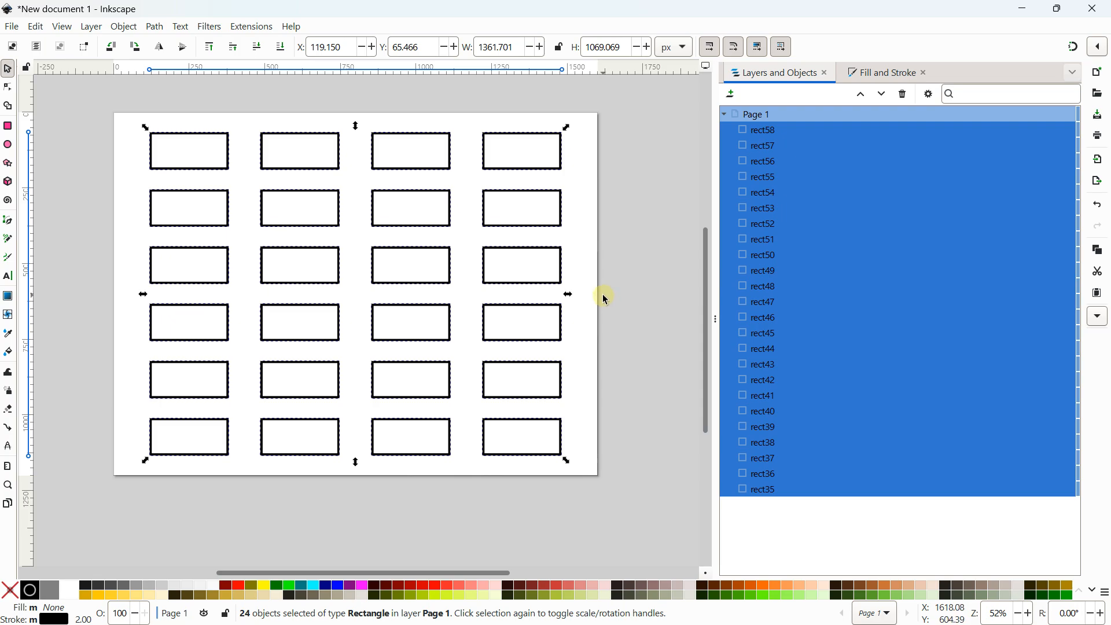
pyautogui.press('Delete')
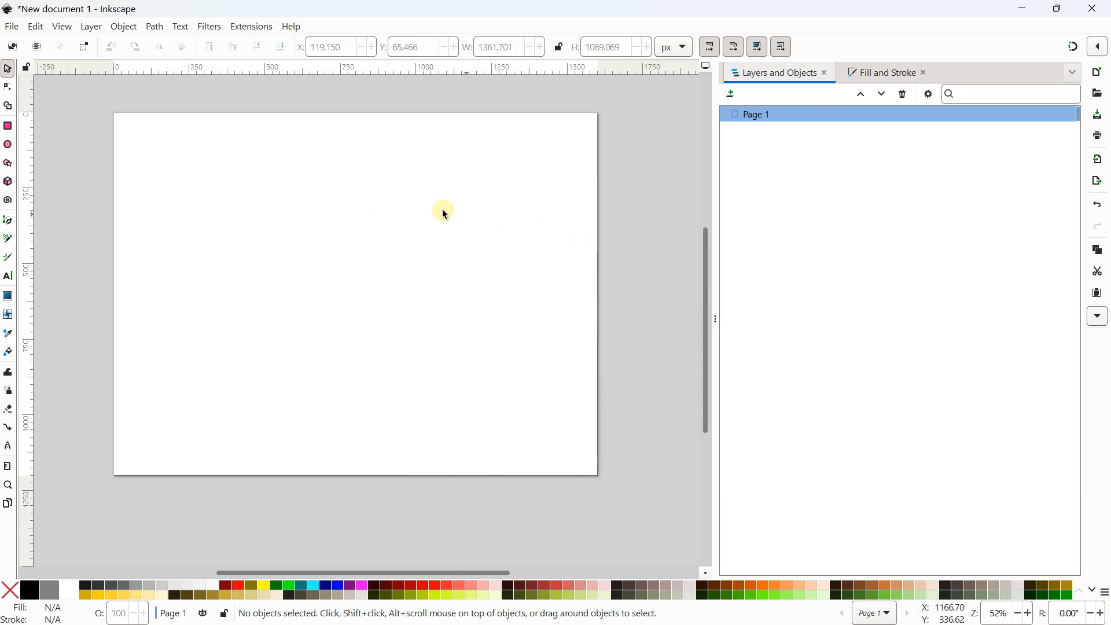
pyautogui.scroll(1, 102, 116)
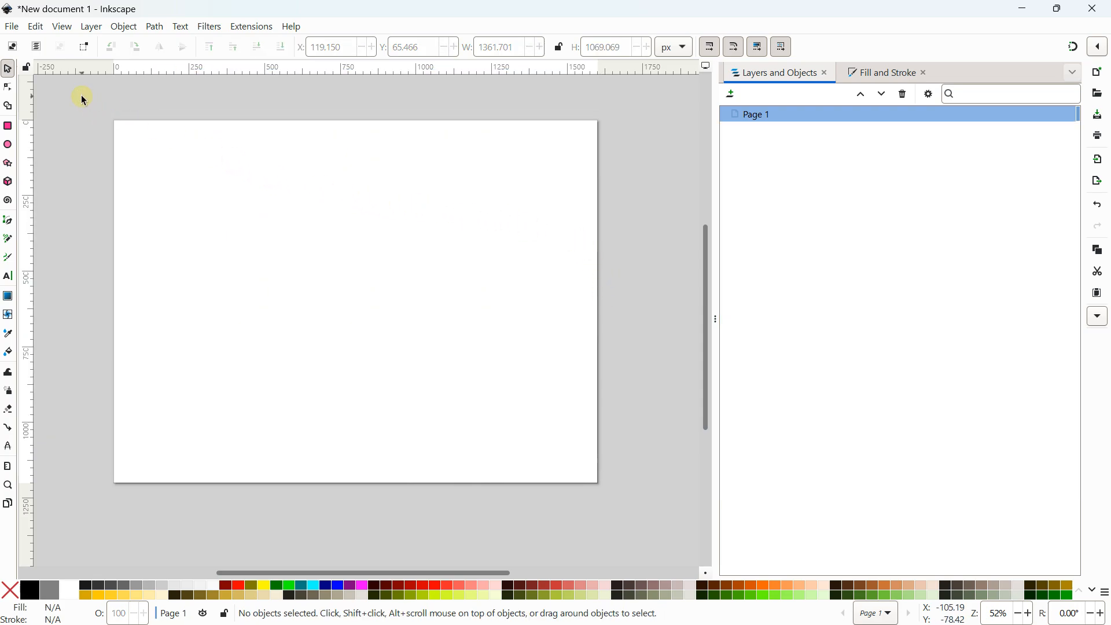